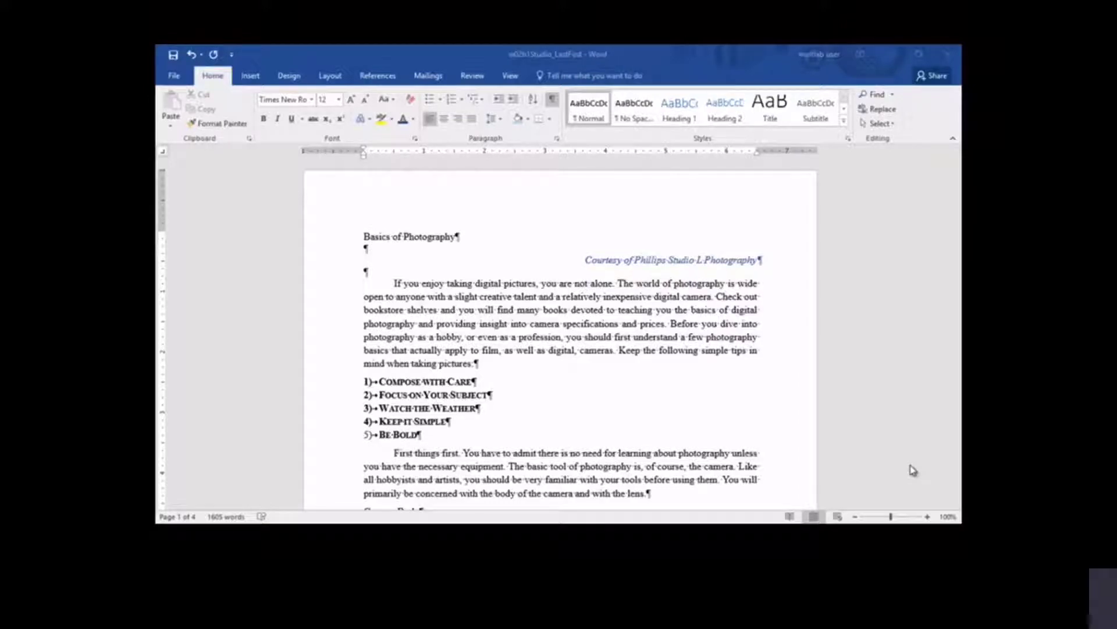
- Apply a new document theme from the Design tab's Themes gallery
{"action": "left_click", "coordinate": [290, 76]}
{"action": "left_click", "coordinate": [175, 119]}
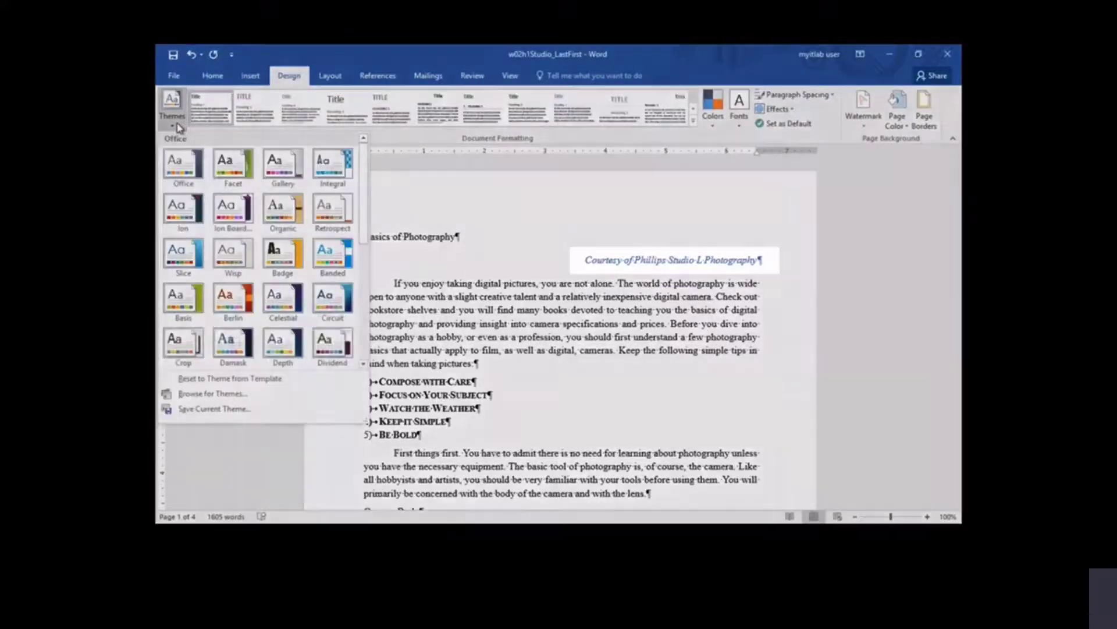
{"action": "left_click", "coordinate": [282, 211]}
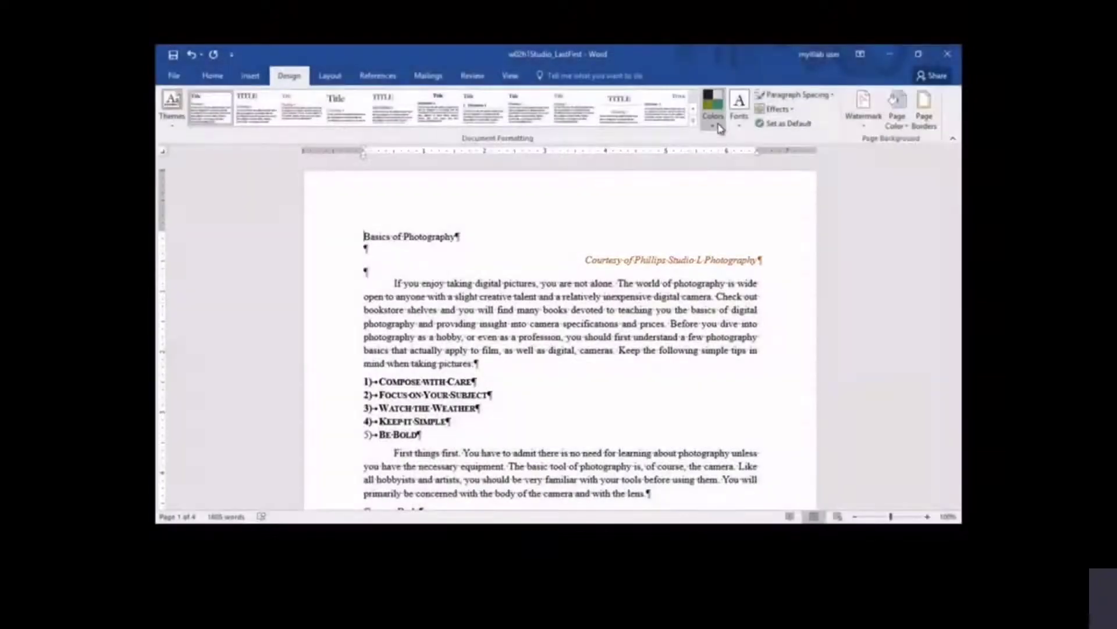
- Switch the theme colours to the Red Violet palette
{"action": "left_click", "coordinate": [720, 128]}
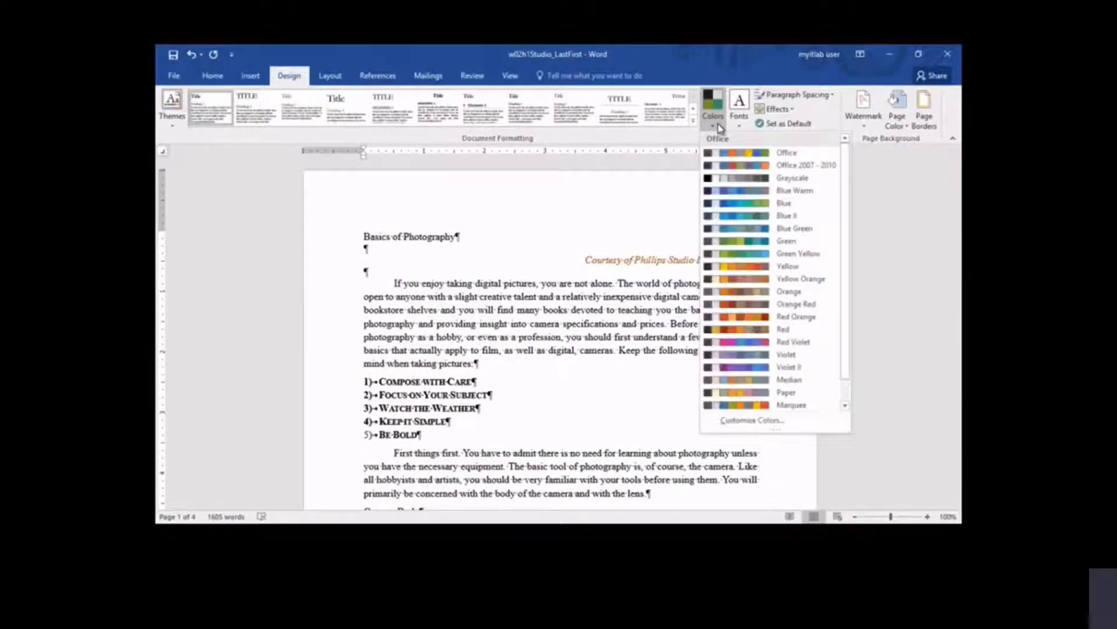
{"action": "left_click", "coordinate": [753, 342]}
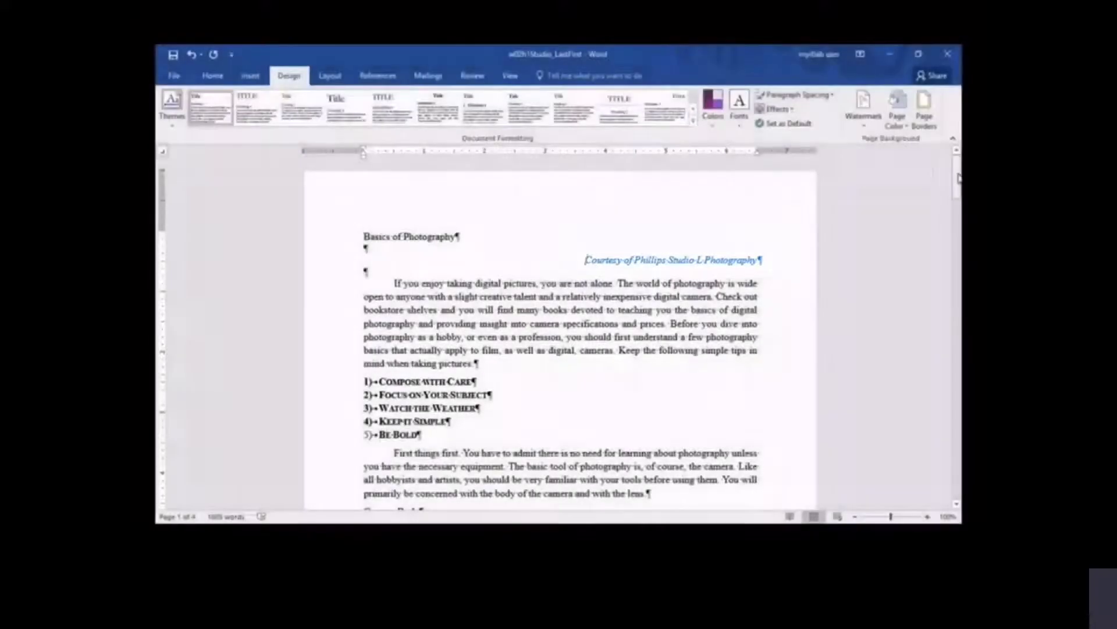
{"action": "left_click", "coordinate": [958, 178]}
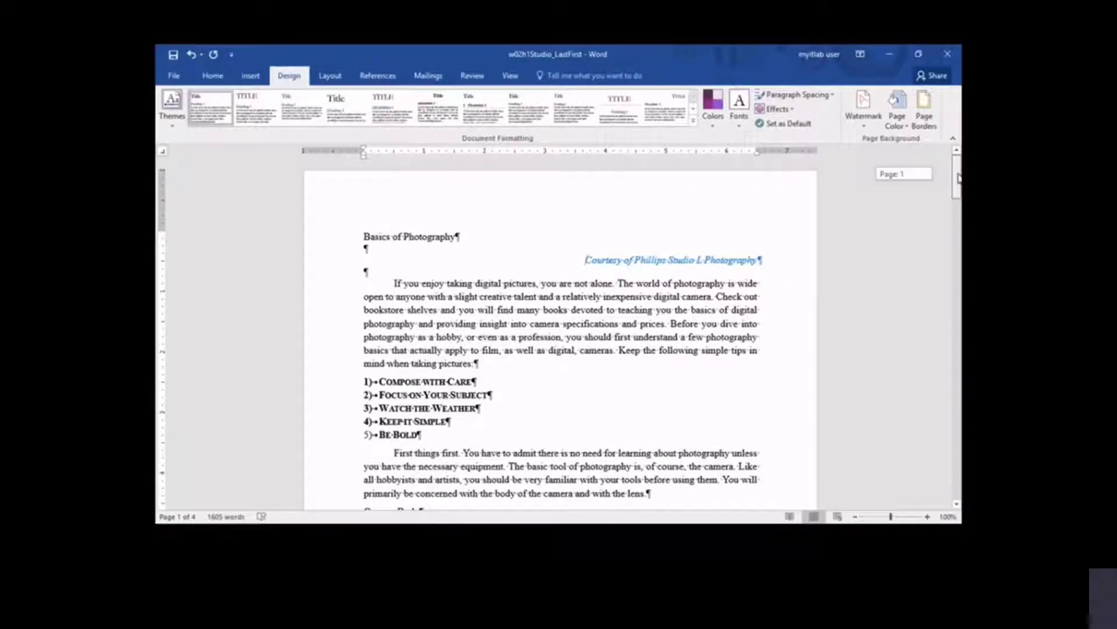
- Lay out the text from the Courtesy line through the last holiday tip in two columns
{"action": "left_click_drag", "start_coordinate": [957, 178], "coordinate": [943, 451]}
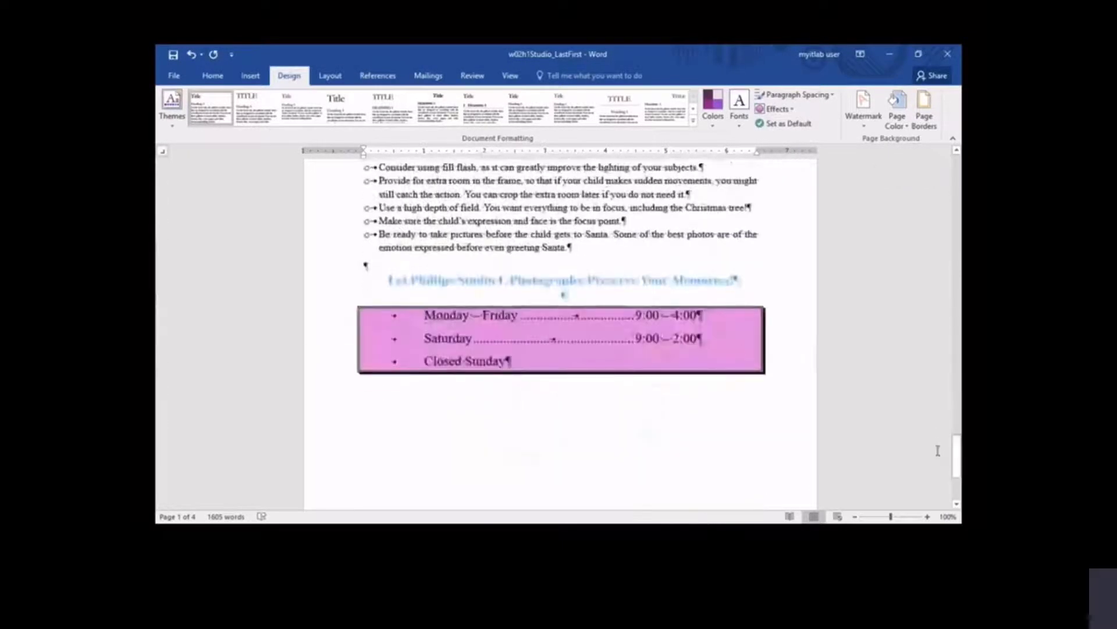
{"action": "left_click", "coordinate": [580, 249], "text": "shift"}
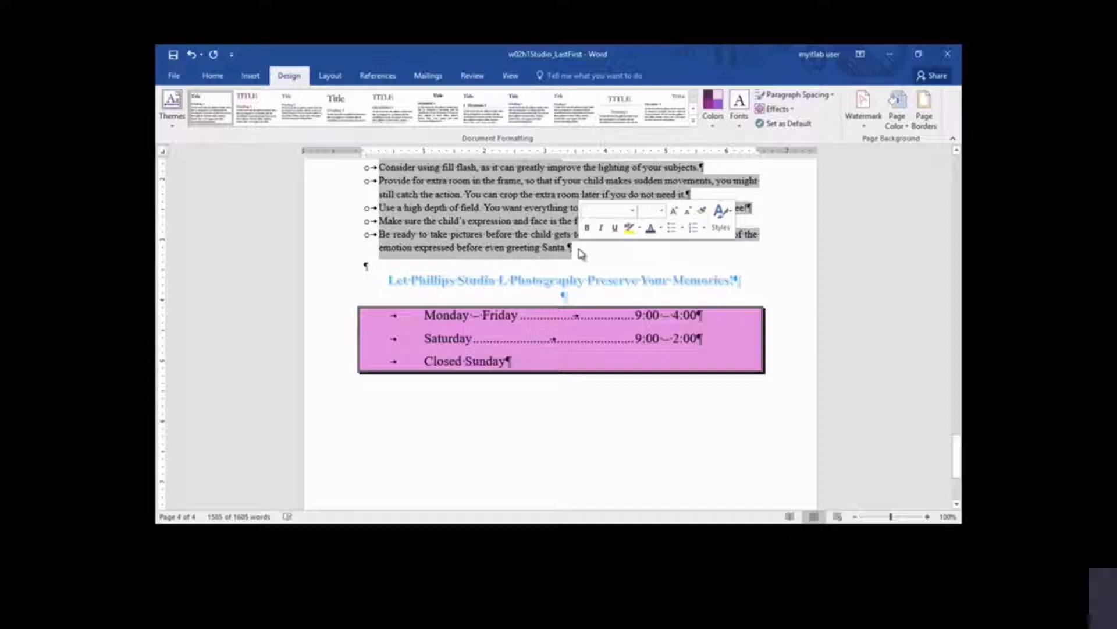
{"action": "left_click", "coordinate": [339, 84]}
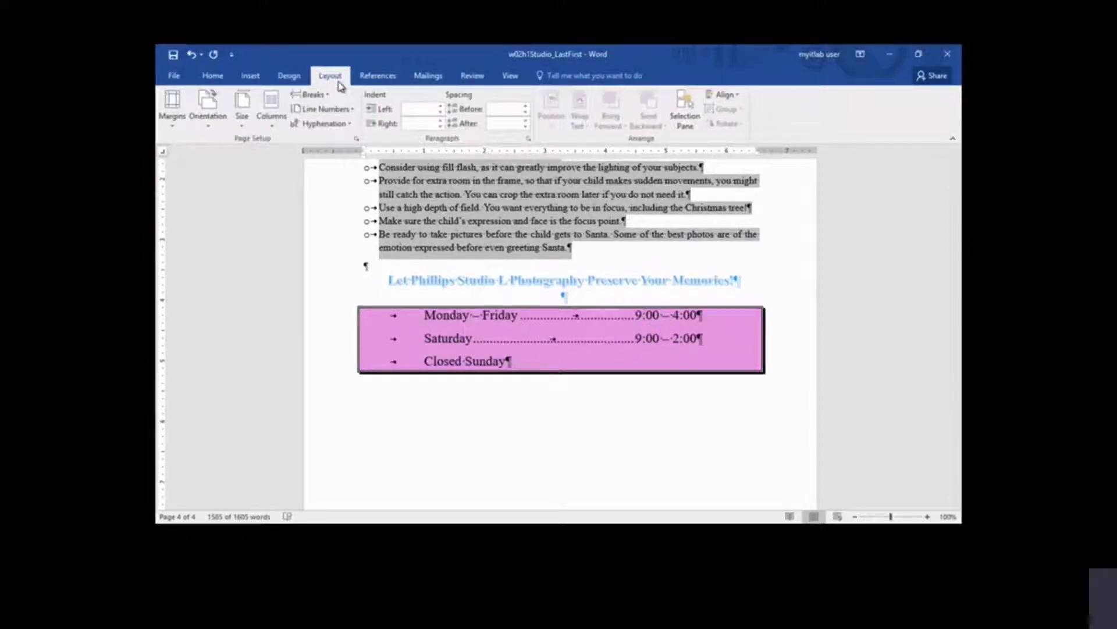
{"action": "left_click", "coordinate": [272, 106]}
{"action": "left_click", "coordinate": [273, 173]}
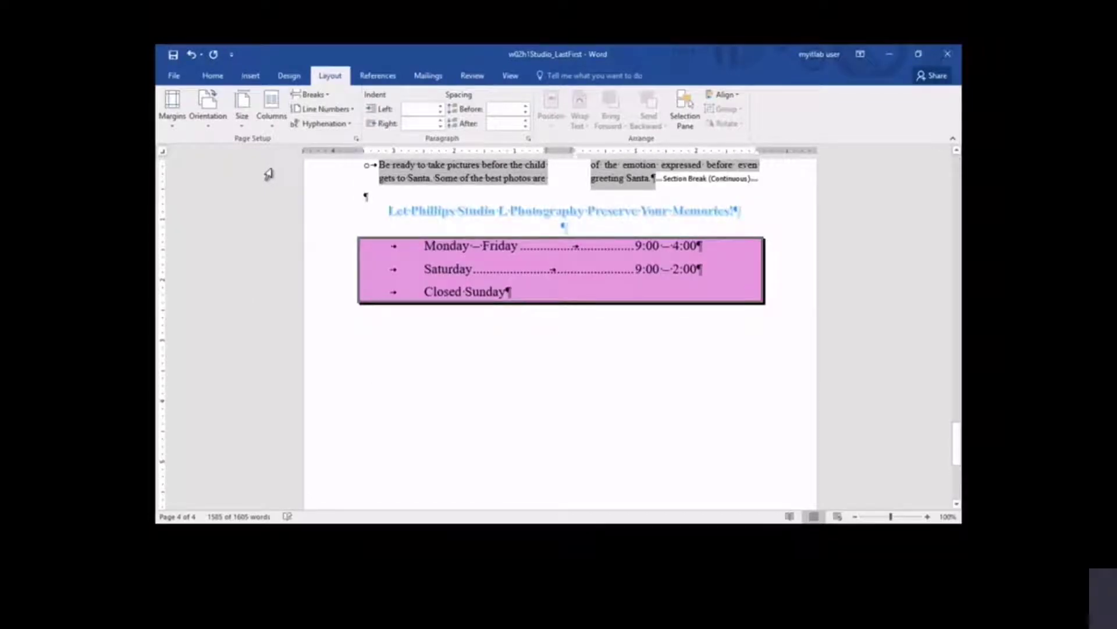
{"action": "key", "text": "ctrl+Home"}
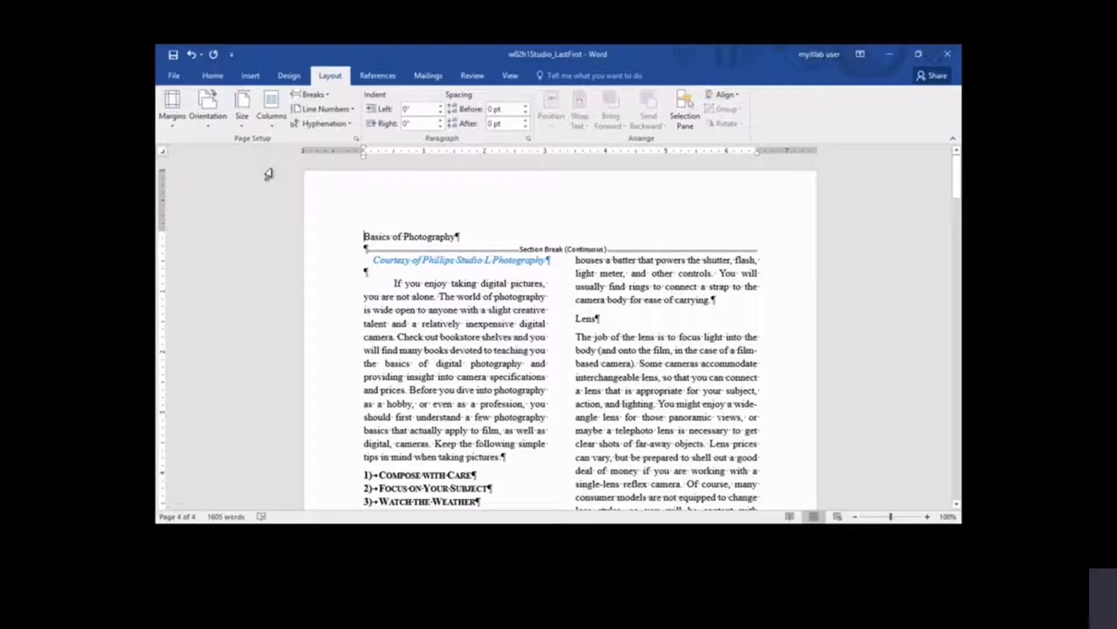
- Centre the Basics of Photography title and drag both opening paragraphs' first-line indents to the margin
{"action": "left_click", "coordinate": [213, 76]}
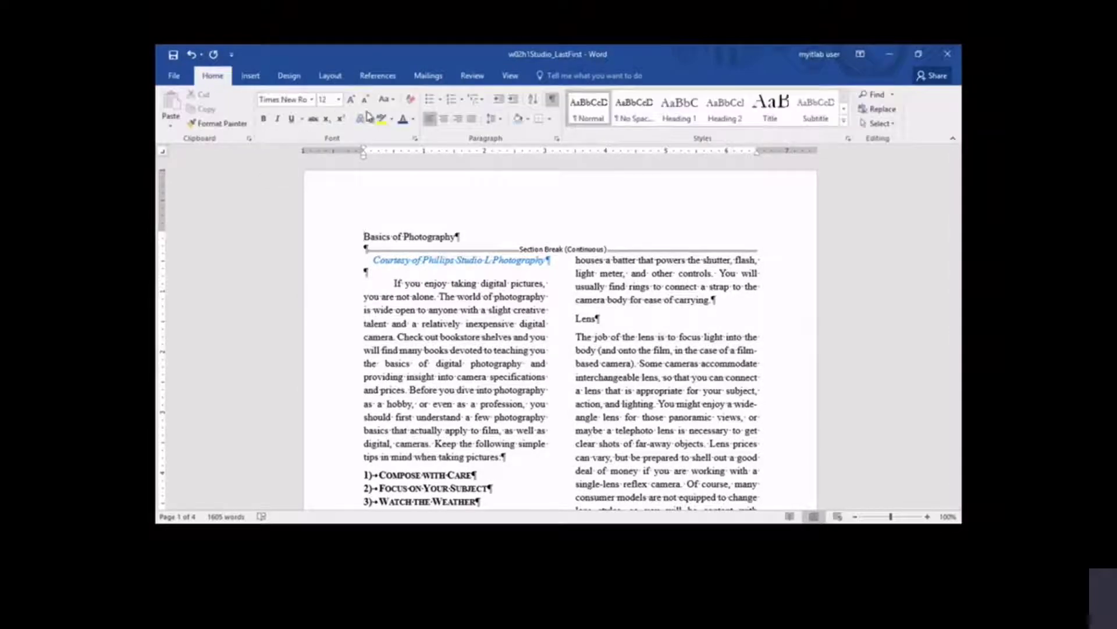
{"action": "left_click", "coordinate": [445, 120]}
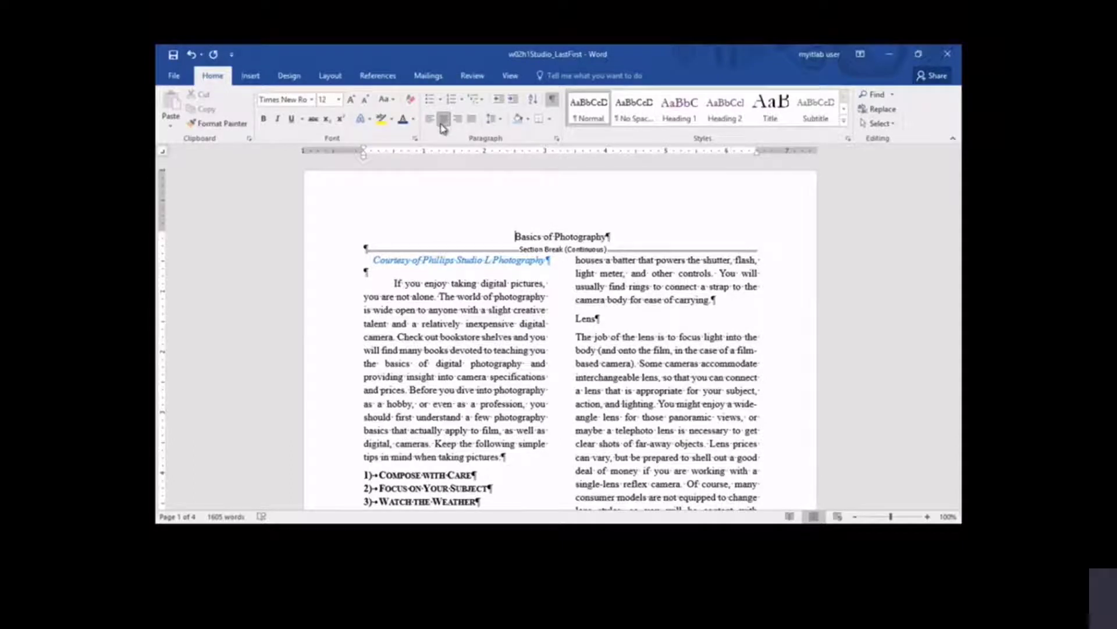
{"action": "left_click", "coordinate": [387, 282]}
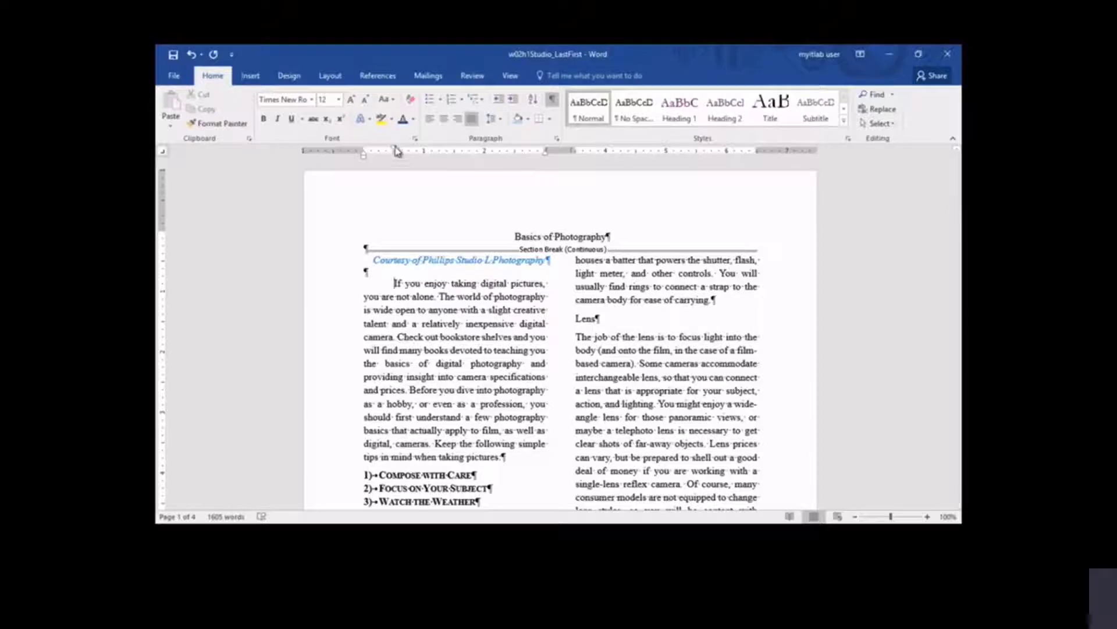
{"action": "left_click_drag", "start_coordinate": [394, 150], "coordinate": [363, 150]}
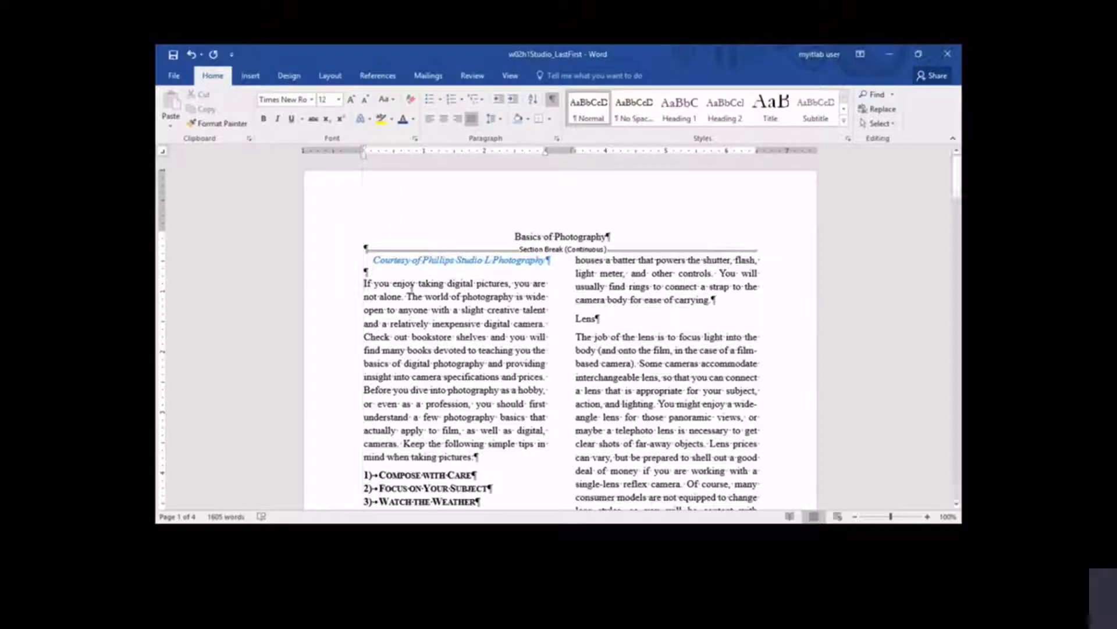
{"action": "scroll", "coordinate": [324, 343], "scroll_direction": "down", "scroll_amount": 5}
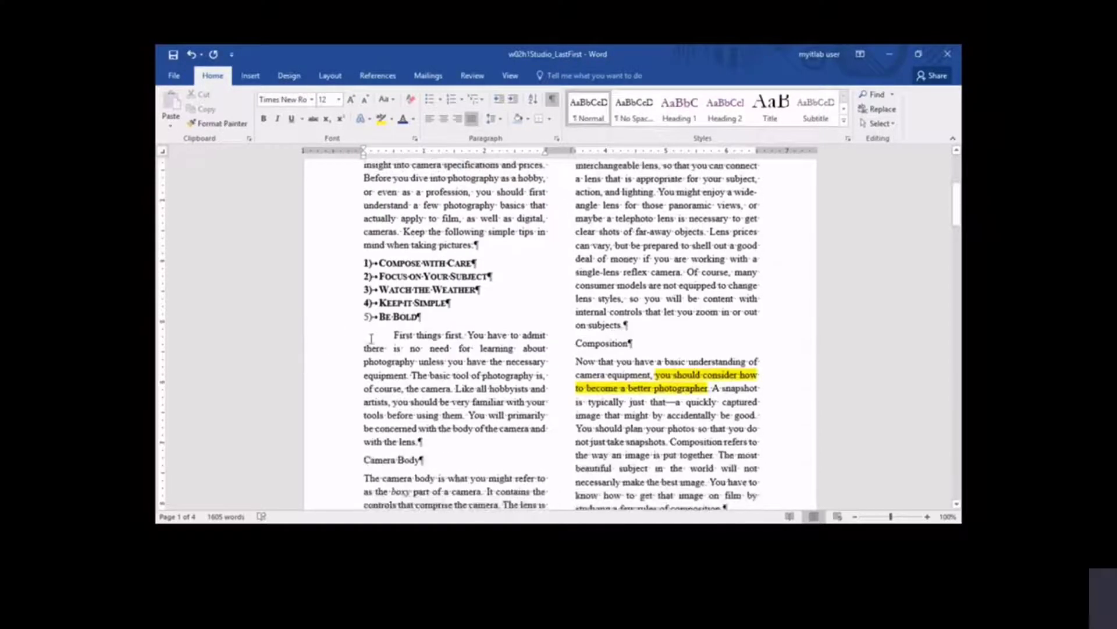
{"action": "left_click", "coordinate": [394, 335]}
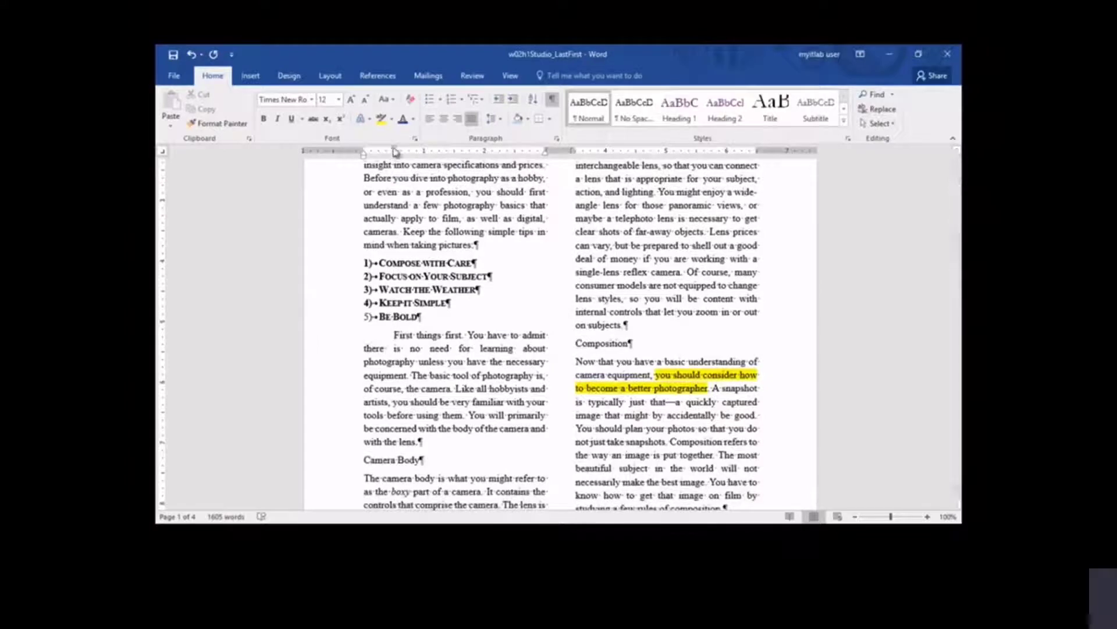
{"action": "left_click_drag", "start_coordinate": [394, 150], "coordinate": [363, 150]}
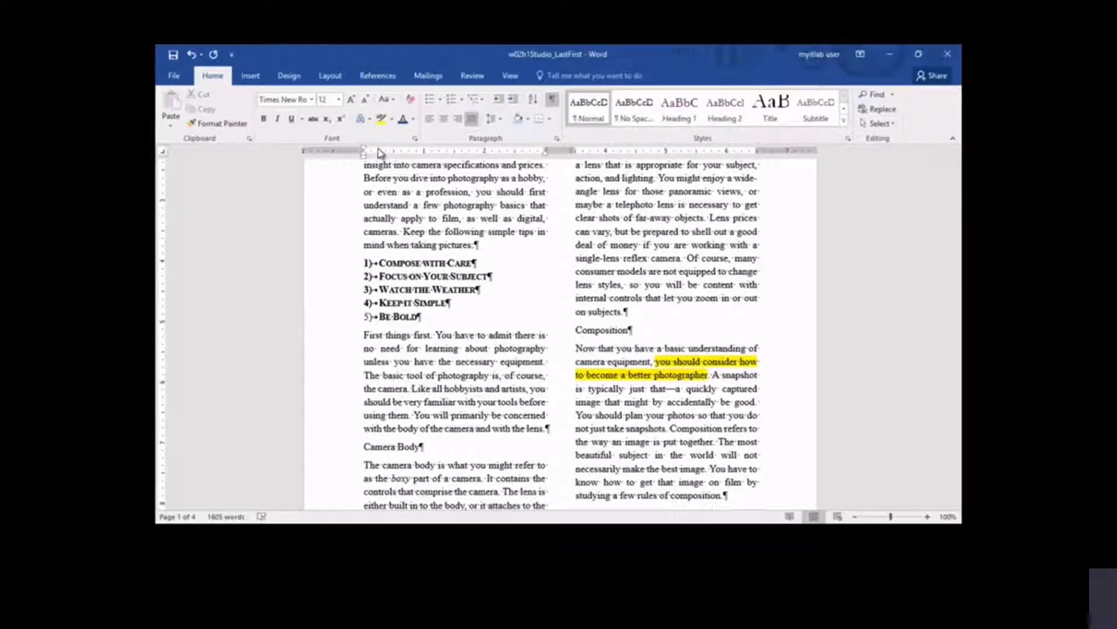
{"action": "left_click", "coordinate": [510, 77]}
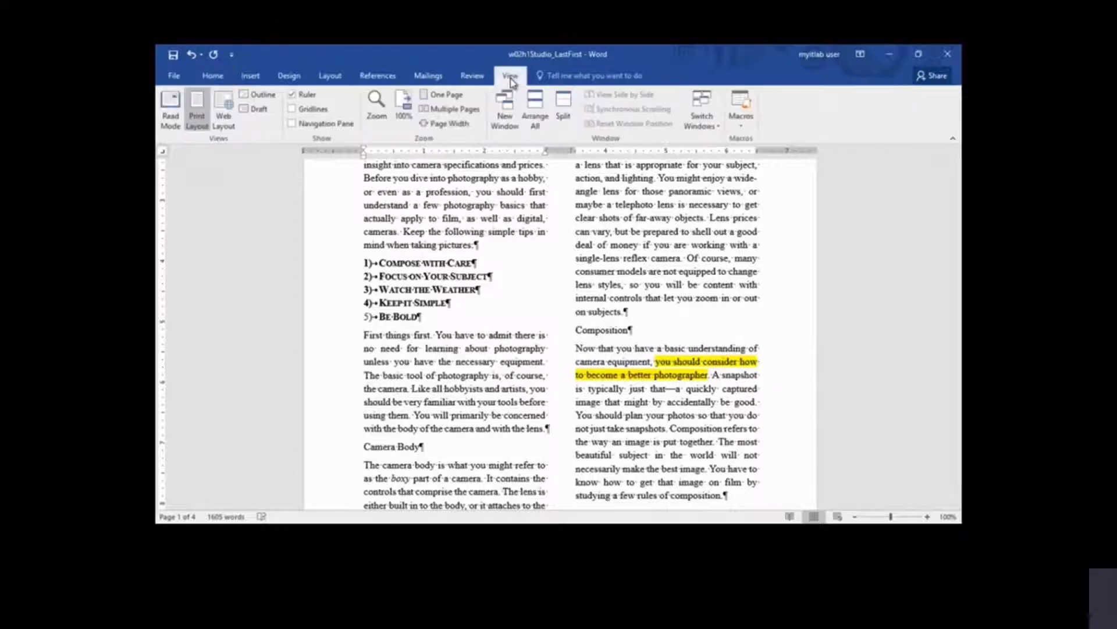
{"action": "left_click", "coordinate": [441, 110]}
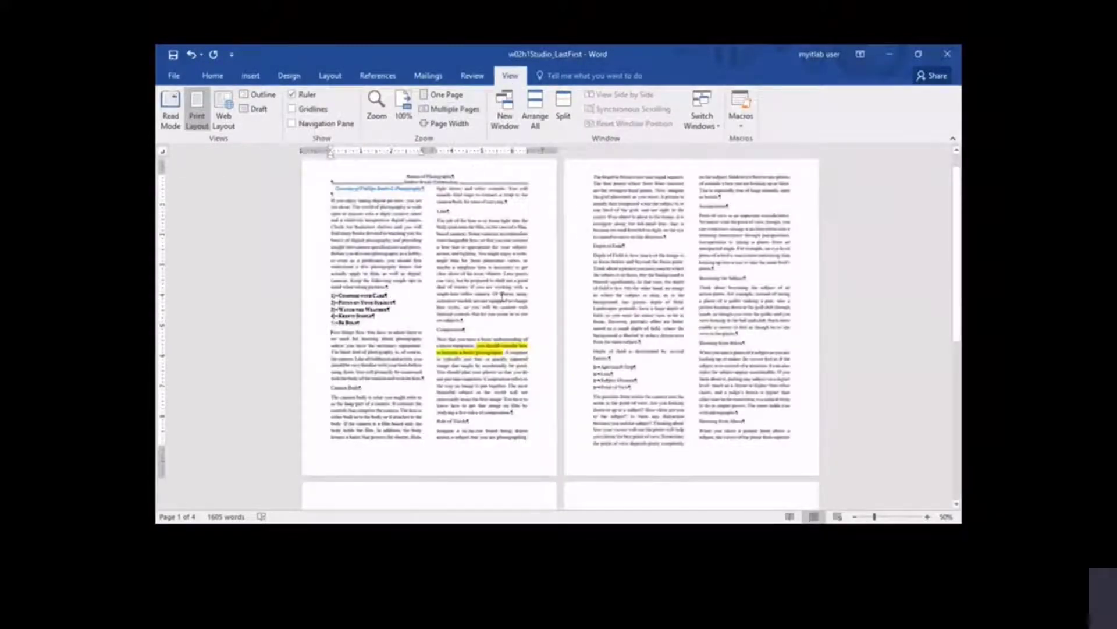
{"action": "left_click_drag", "start_coordinate": [958, 227], "coordinate": [957, 381]}
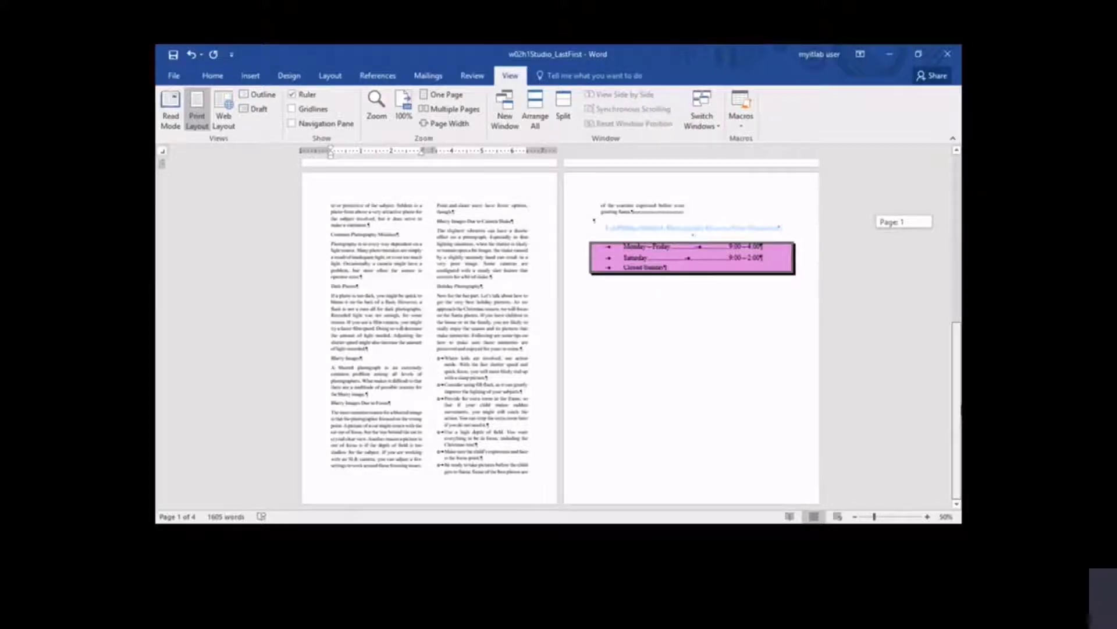
{"action": "left_click", "coordinate": [404, 103]}
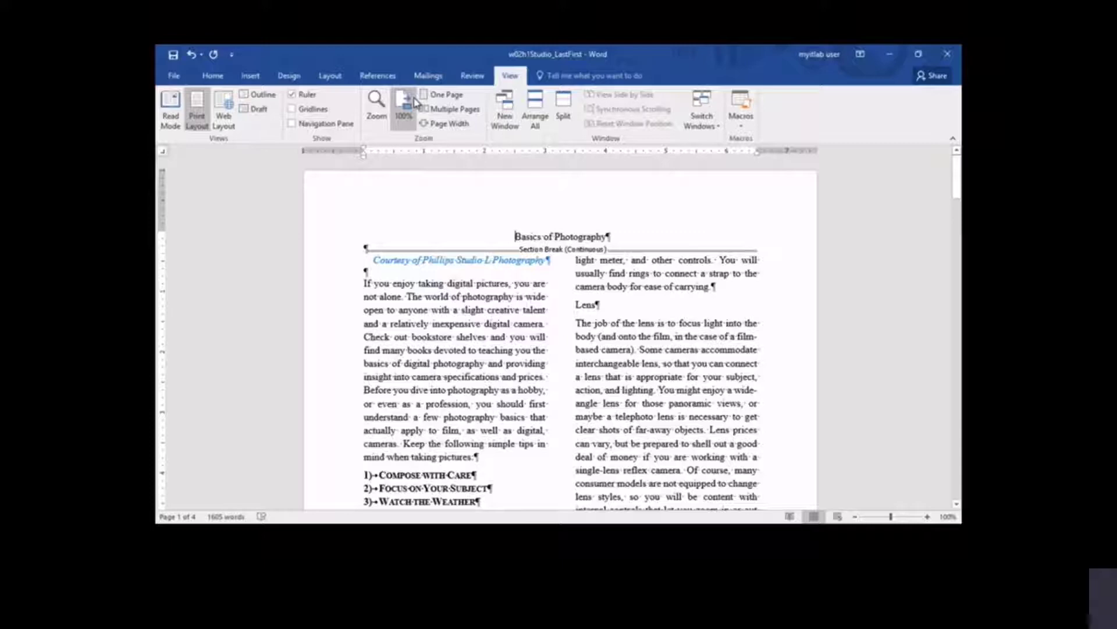
- Apply Heading 1 to the Camera Body, Lens and Composition lines
{"action": "scroll", "coordinate": [474, 210], "scroll_direction": "down", "scroll_amount": 6}
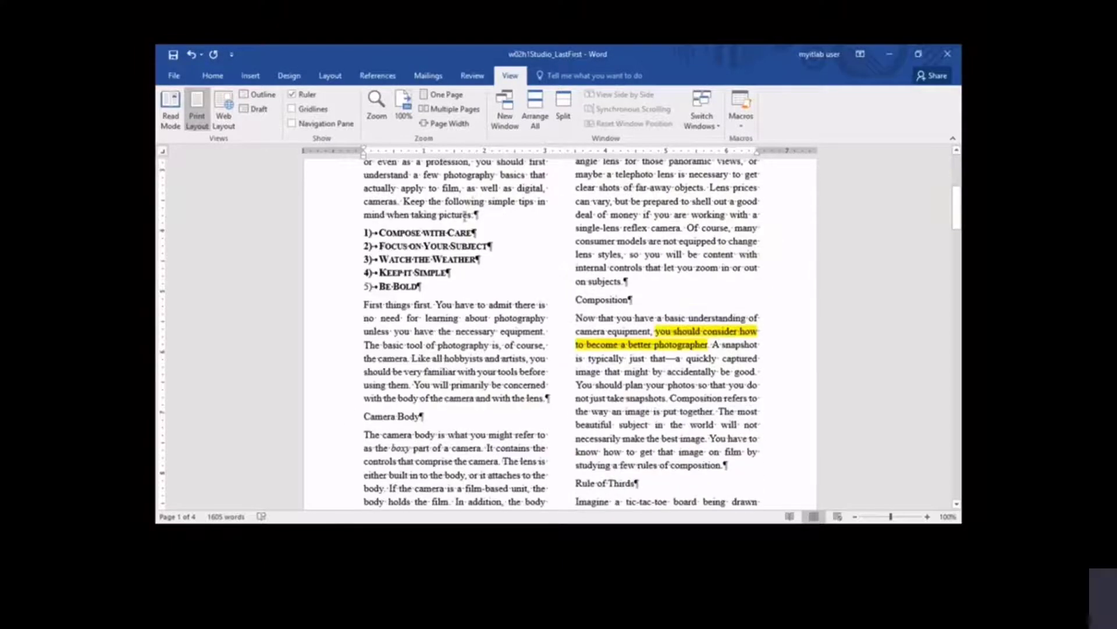
{"action": "left_click", "coordinate": [352, 417]}
{"action": "left_click", "coordinate": [213, 76]}
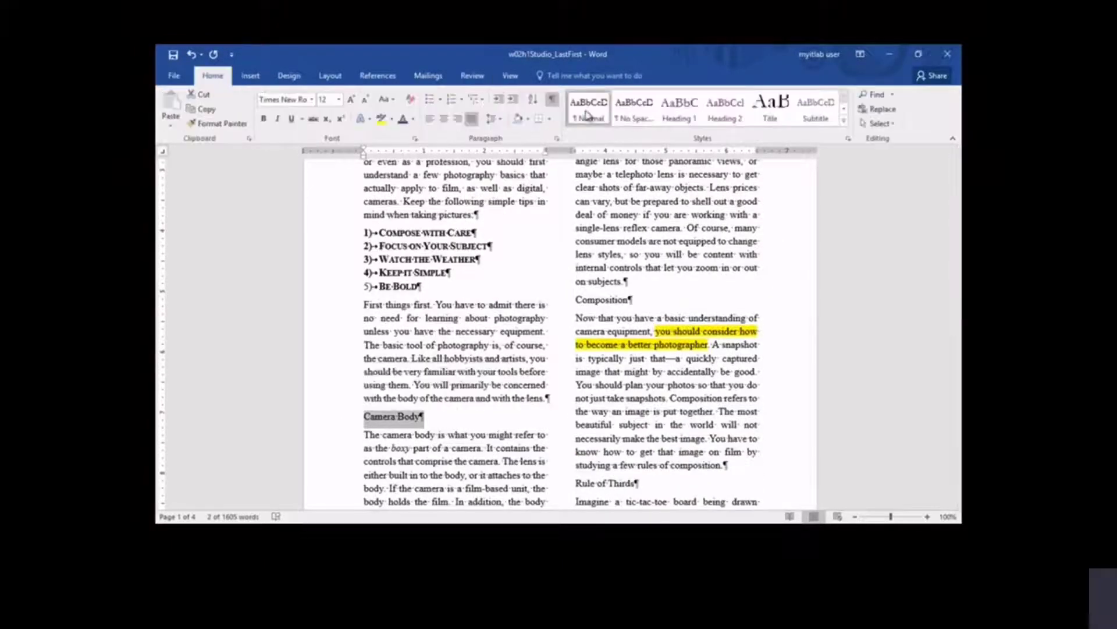
{"action": "left_click", "coordinate": [680, 108]}
{"action": "scroll", "coordinate": [572, 188], "scroll_direction": "up", "scroll_amount": 3}
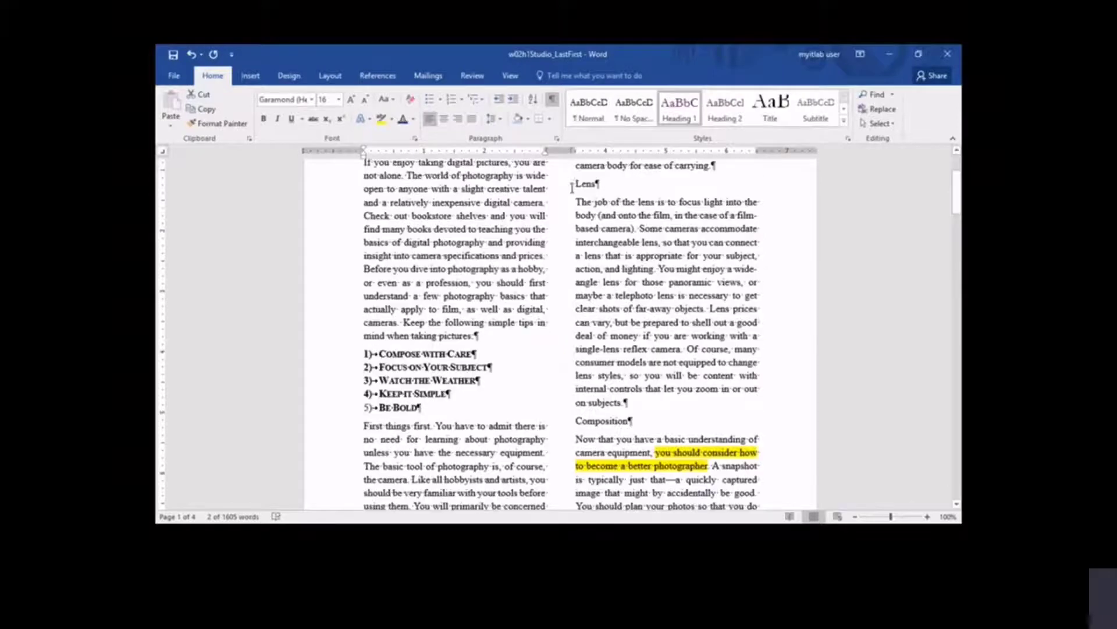
{"action": "left_click", "coordinate": [573, 188]}
{"action": "left_click", "coordinate": [676, 109]}
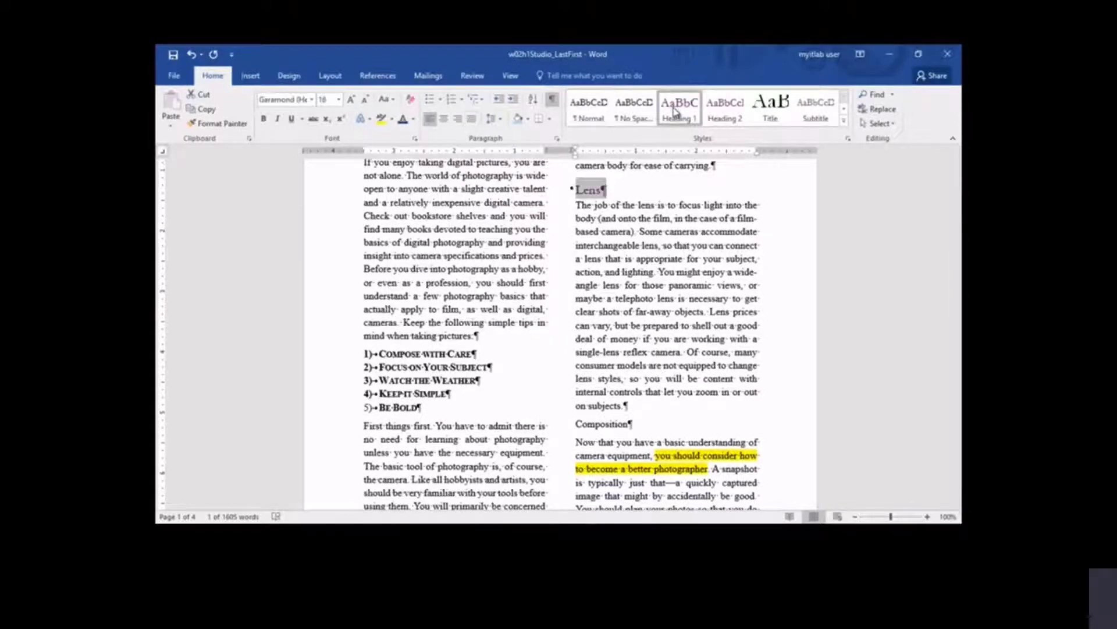
{"action": "left_click", "coordinate": [564, 425]}
{"action": "left_click", "coordinate": [679, 110]}
- Apply Heading 1 to Juxtaposition, Common Photography Mistakes and Holiday Photography
{"action": "scroll", "coordinate": [560, 393], "scroll_direction": "down", "scroll_amount": 10}
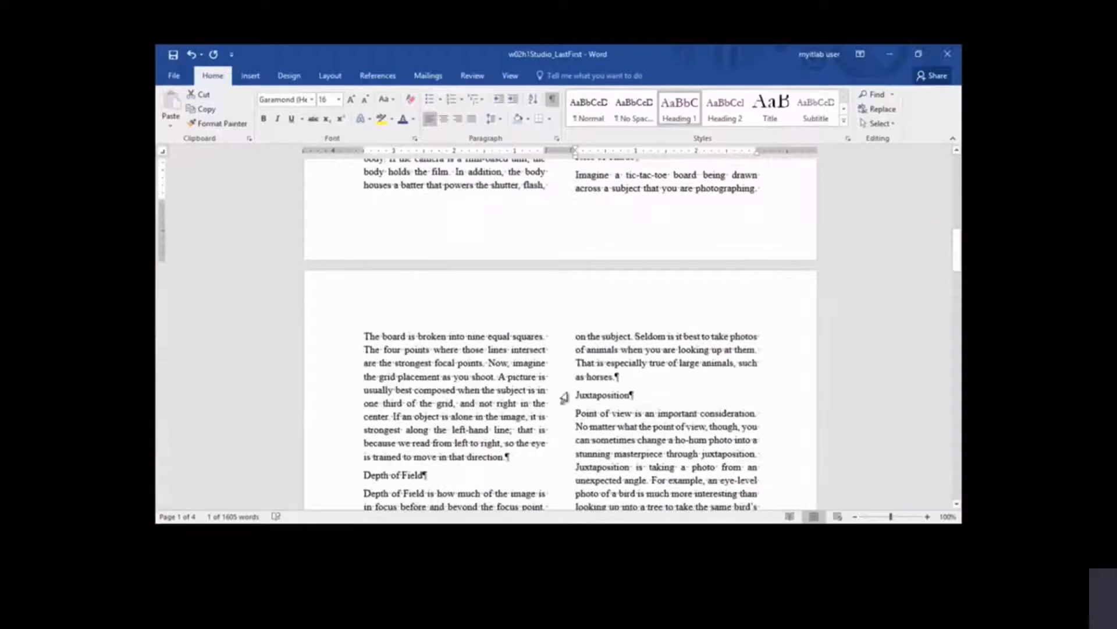
{"action": "left_click", "coordinate": [564, 394]}
{"action": "key", "text": "ctrl+alt+1"}
{"action": "left_click_drag", "start_coordinate": [956, 250], "coordinate": [950, 324]}
{"action": "left_click", "coordinate": [340, 459]}
{"action": "left_click", "coordinate": [689, 121]}
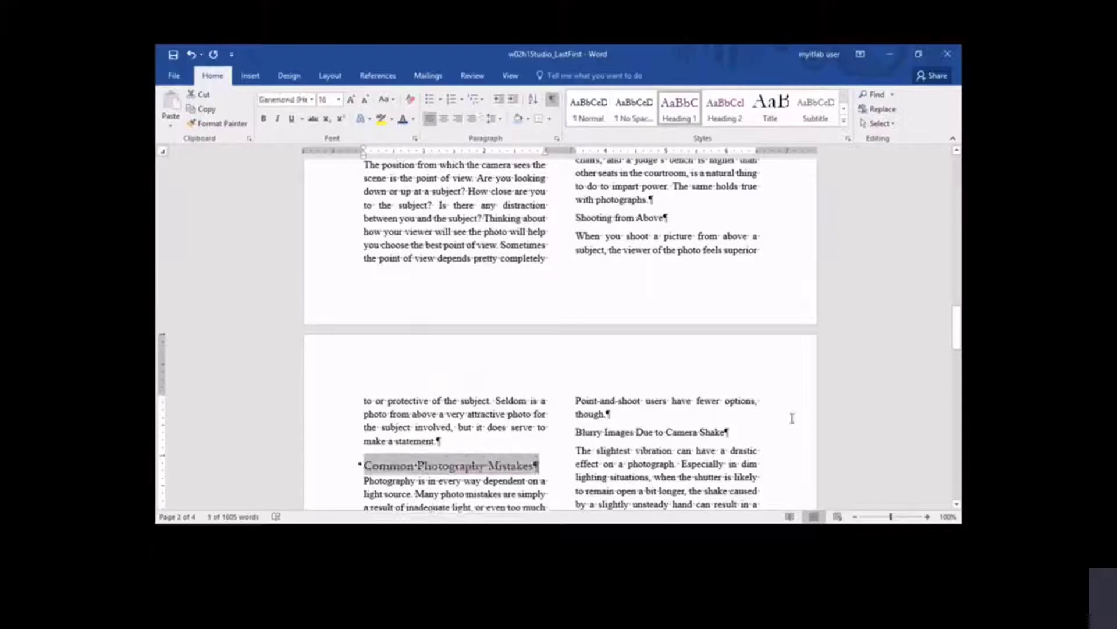
{"action": "scroll", "coordinate": [640, 349], "scroll_direction": "down", "scroll_amount": 3}
{"action": "left_click", "coordinate": [561, 448]}
{"action": "left_click", "coordinate": [675, 116]}
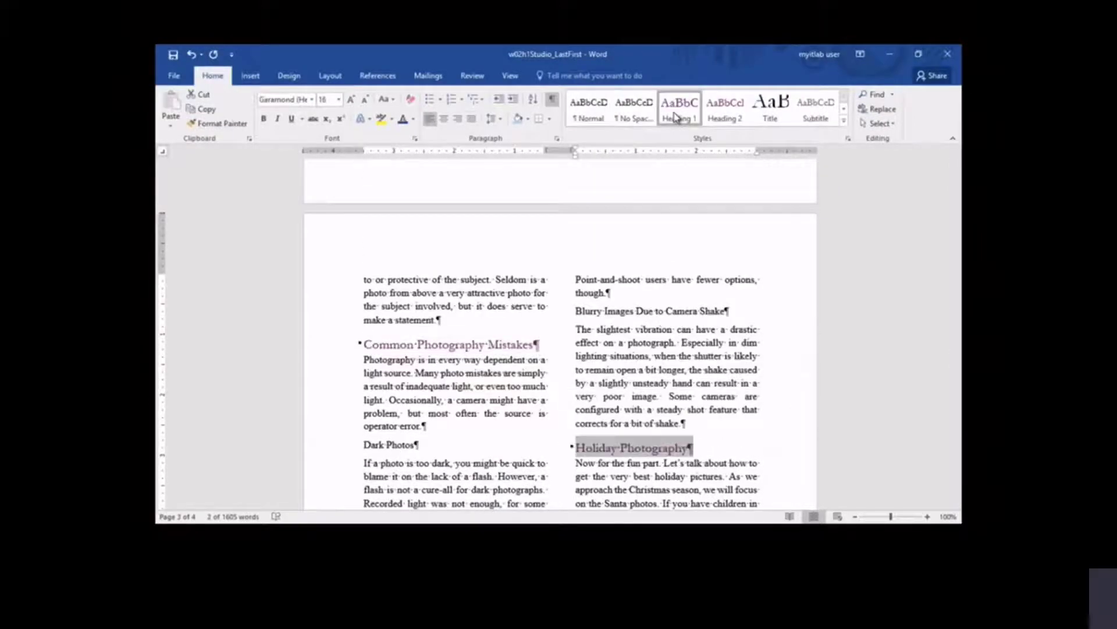
{"action": "key", "text": "ctrl+Home"}
{"action": "left_click_drag", "start_coordinate": [957, 178], "coordinate": [958, 296]}
{"action": "left_click", "coordinate": [561, 315]}
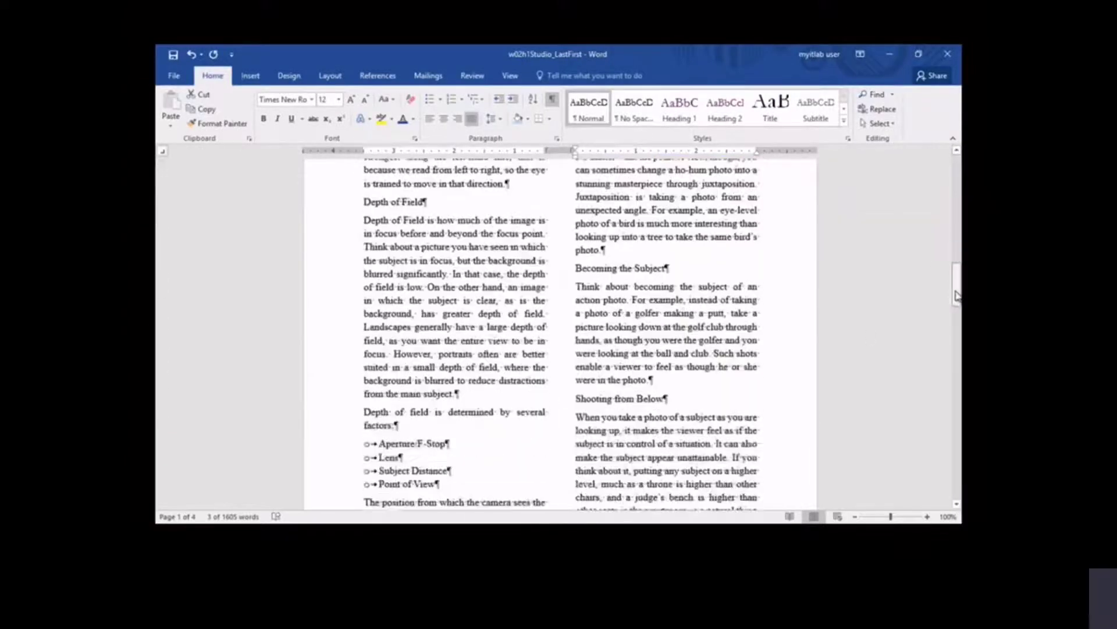
- Format the Shooting from Above line with the Heading 2 style from the Styles gallery
{"action": "left_click", "coordinate": [343, 208], "text": "ctrl"}
{"action": "left_click", "coordinate": [565, 276], "text": "ctrl"}
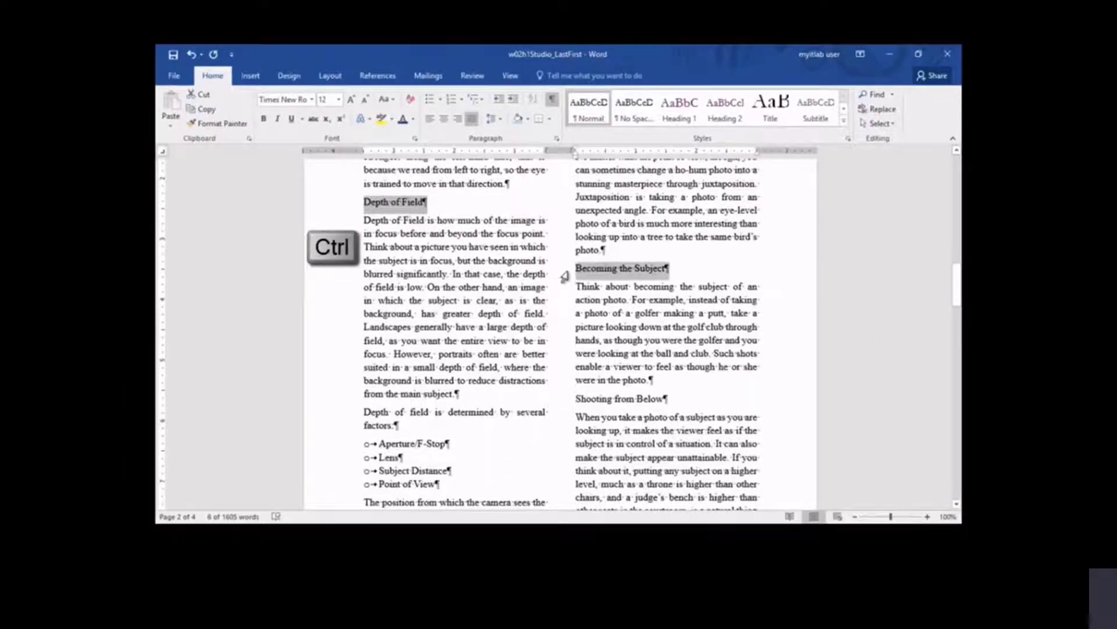
{"action": "left_click", "coordinate": [565, 400], "text": "ctrl"}
{"action": "left_click_drag", "start_coordinate": [957, 285], "coordinate": [957, 315]}
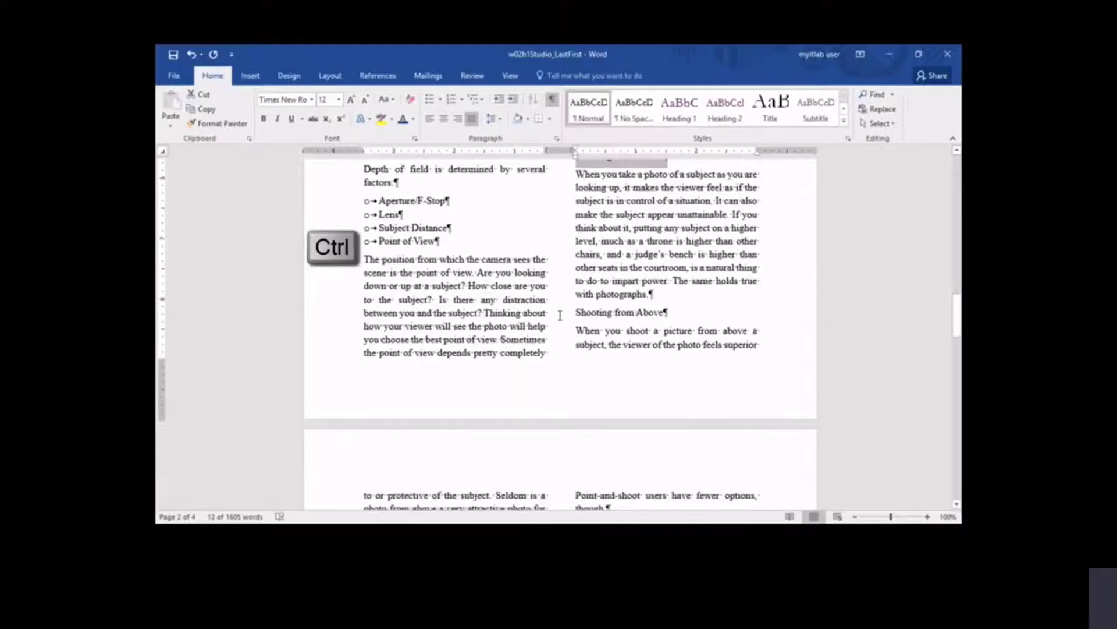
{"action": "left_click", "coordinate": [561, 315], "text": "ctrl"}
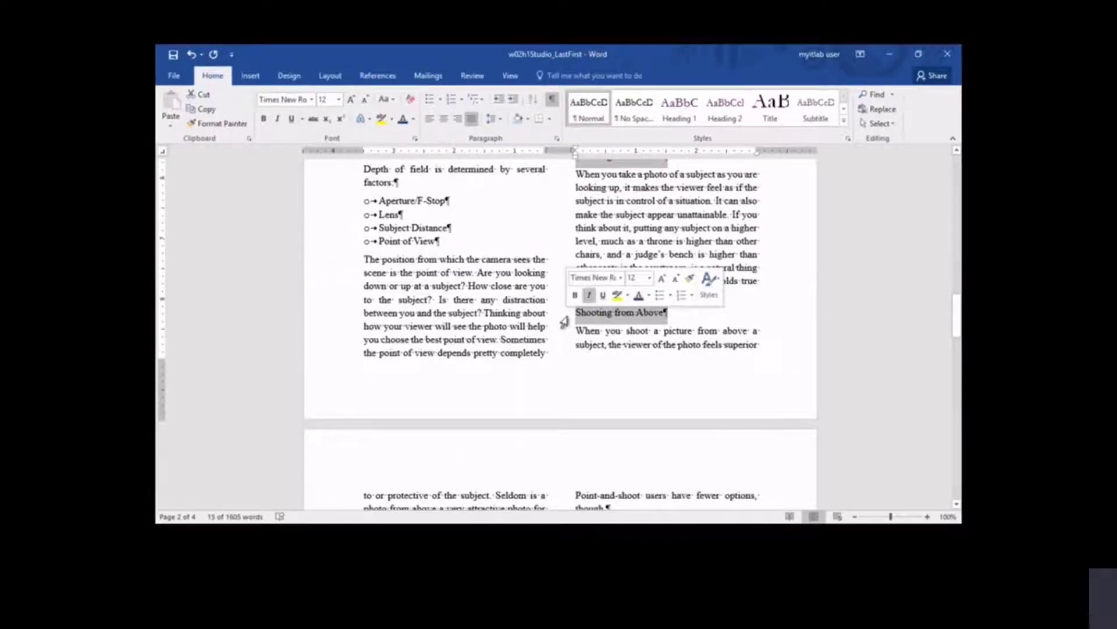
{"action": "left_click", "coordinate": [736, 110]}
{"action": "left_click", "coordinate": [737, 110]}
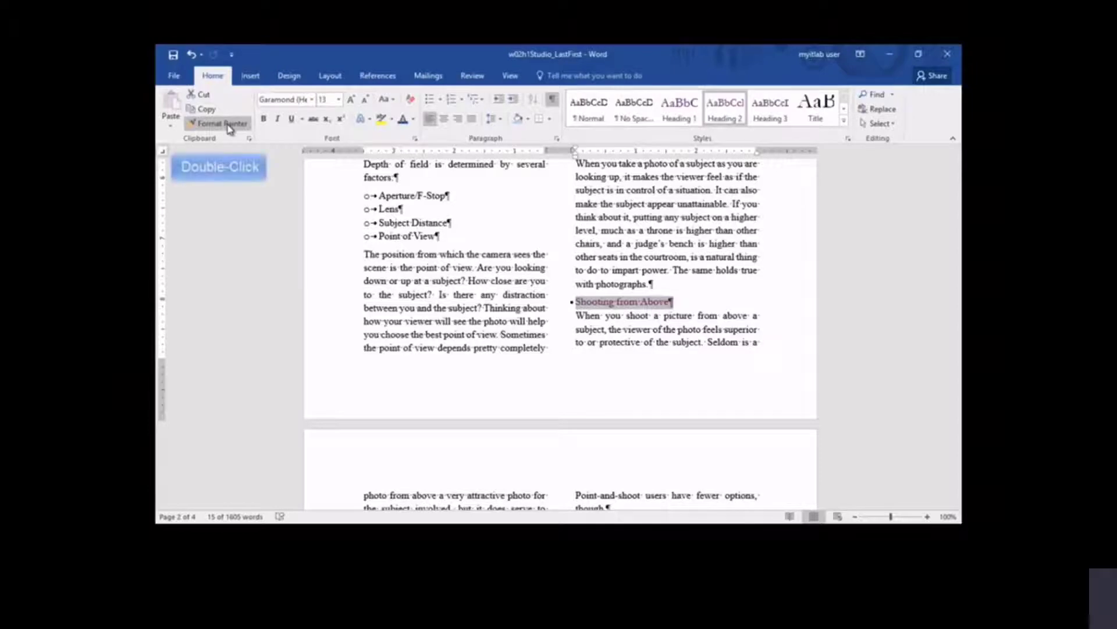
- Use Format Painter to copy the Heading 2 formatting onto Dark Photos and Blurry Images
{"action": "double_click", "coordinate": [229, 125]}
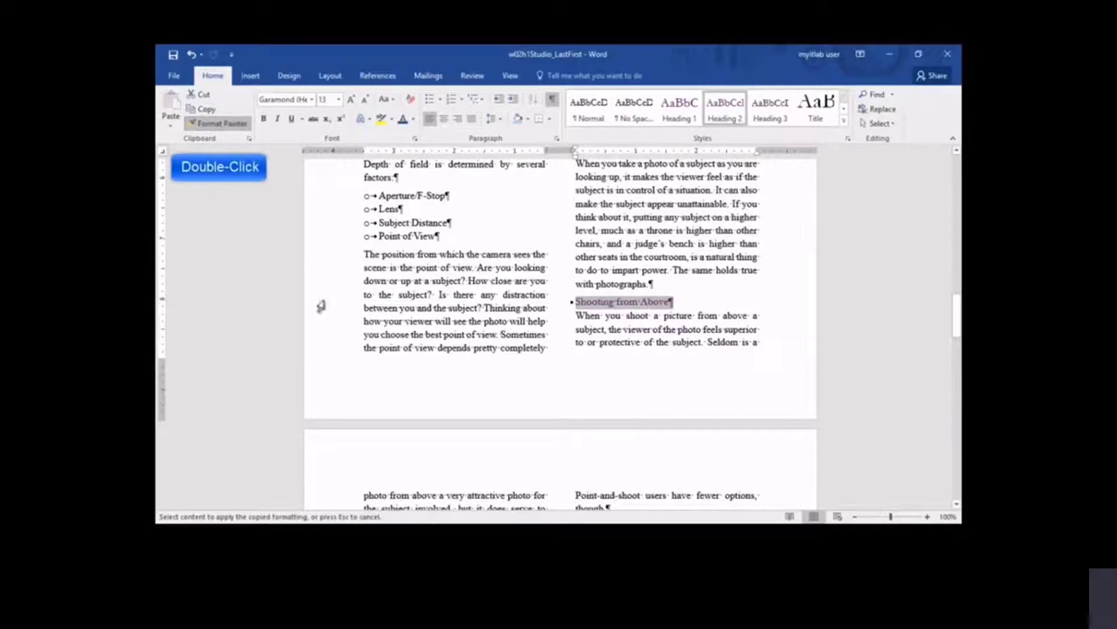
{"action": "scroll", "coordinate": [411, 390], "scroll_direction": "down", "scroll_amount": 5}
{"action": "scroll", "coordinate": [412, 365], "scroll_direction": "down", "scroll_amount": 3}
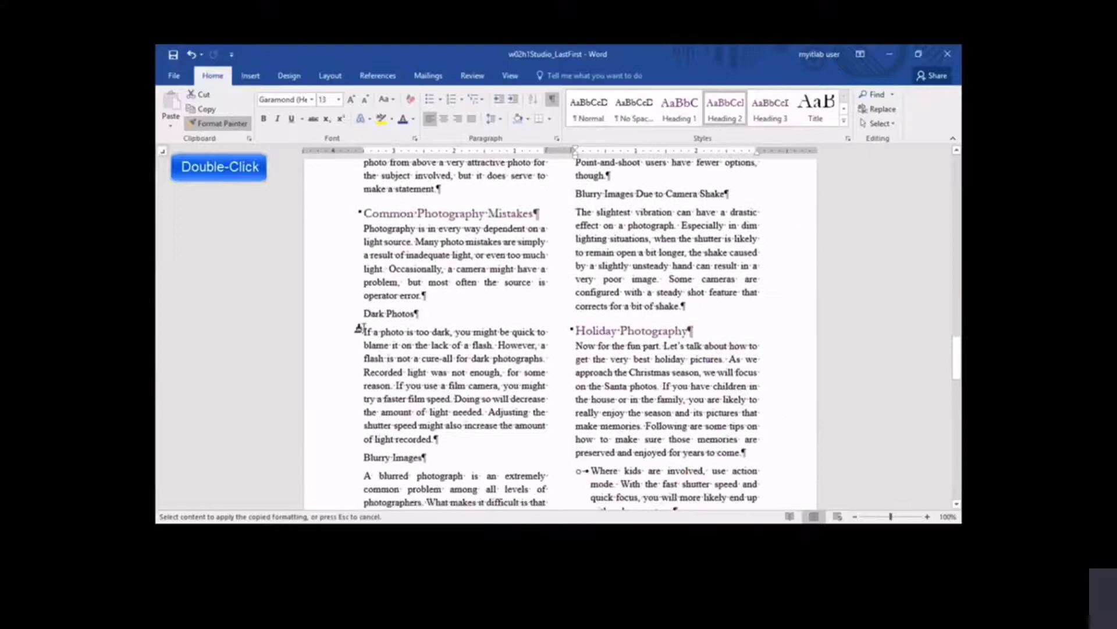
{"action": "left_click", "coordinate": [355, 321]}
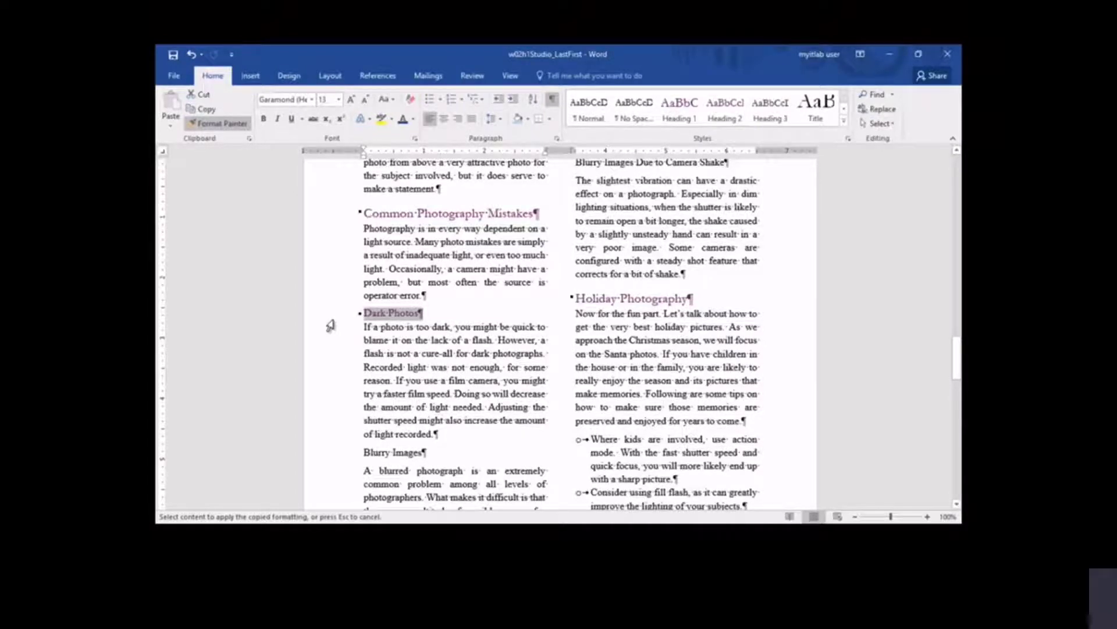
{"action": "left_click", "coordinate": [337, 458]}
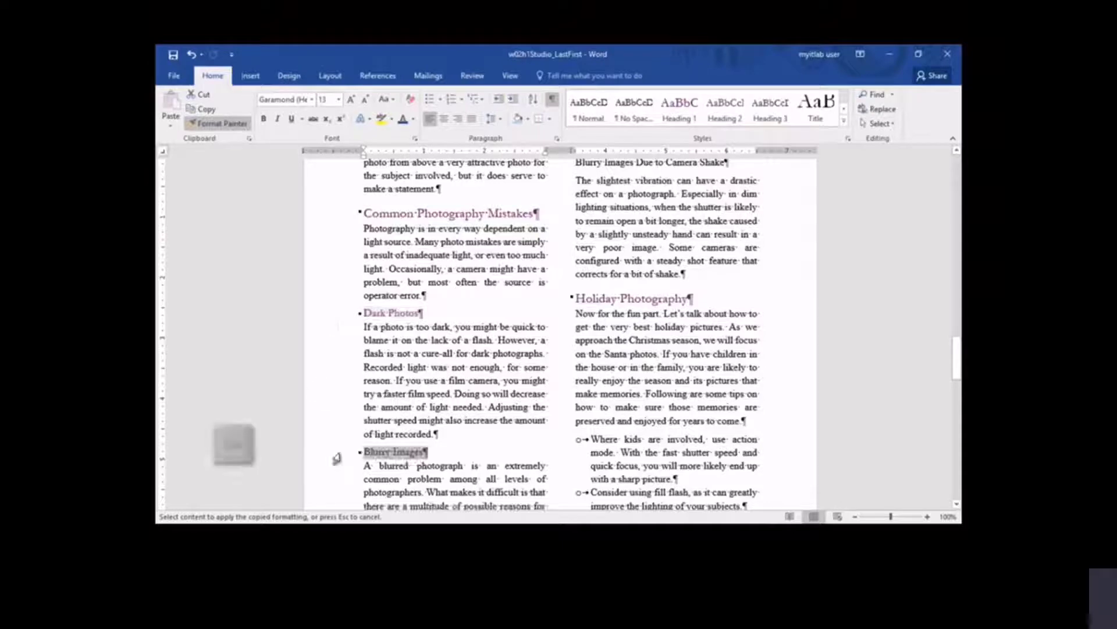
{"action": "key", "text": "Escape"}
{"action": "key", "text": "Escape"}
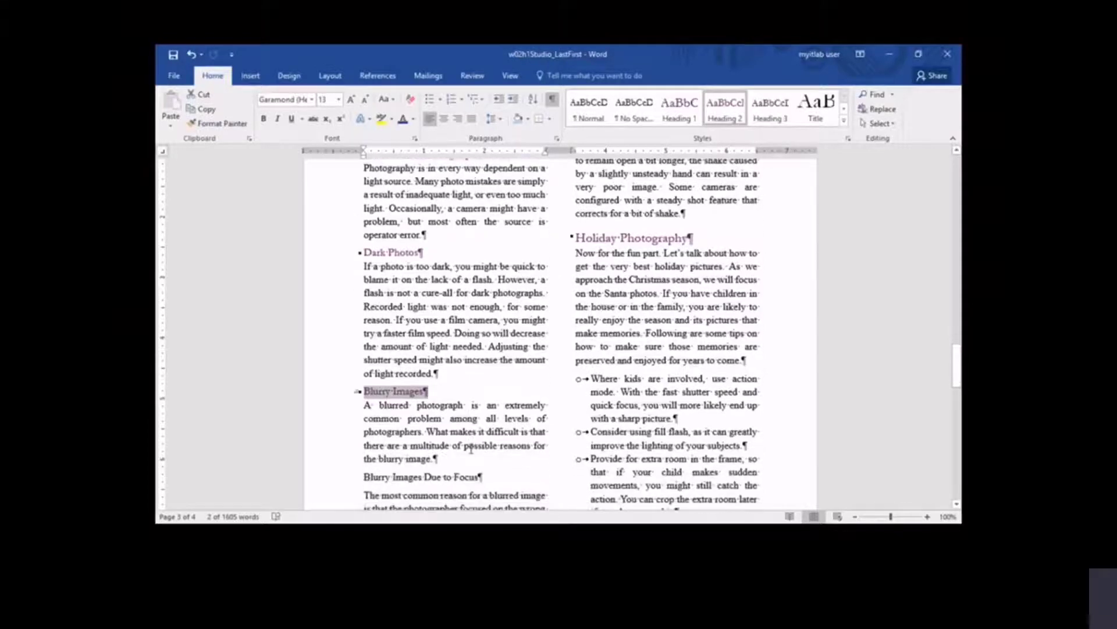
- Style the Blurry Images Due to Focus and Due to Camera Shake lines as Heading 3
{"action": "scroll", "coordinate": [471, 448], "scroll_direction": "down", "scroll_amount": 2}
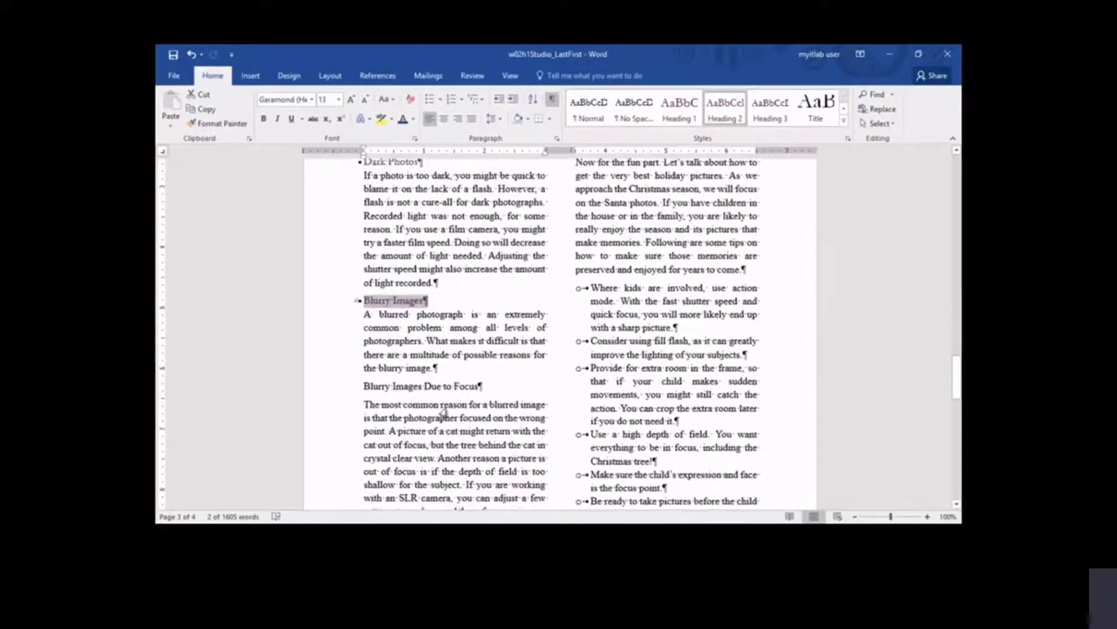
{"action": "left_click", "coordinate": [341, 394]}
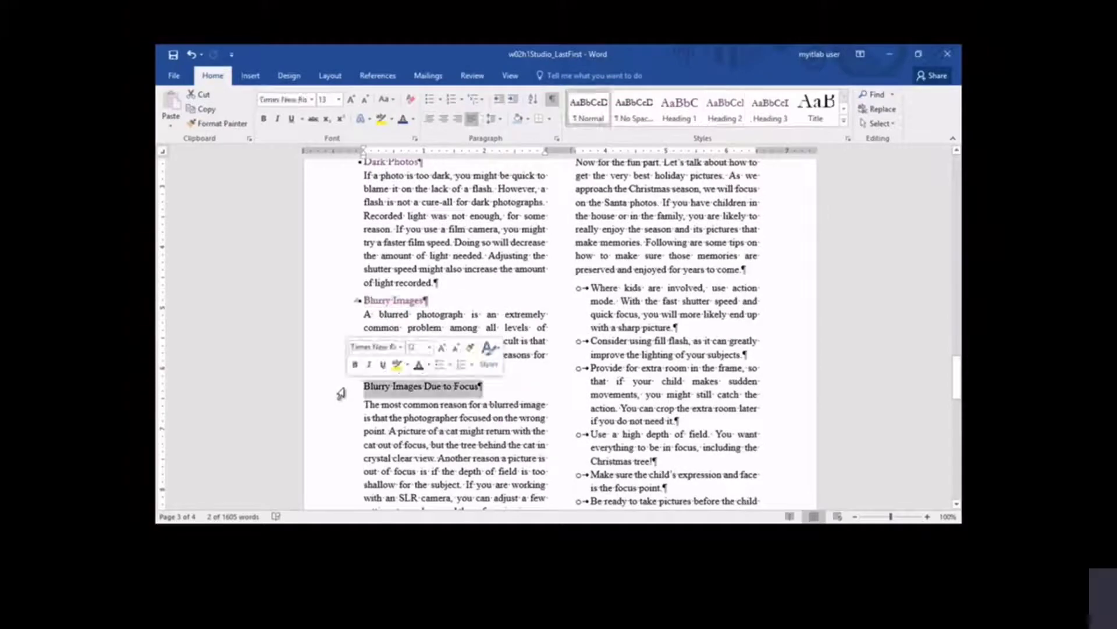
{"action": "left_click", "coordinate": [769, 108]}
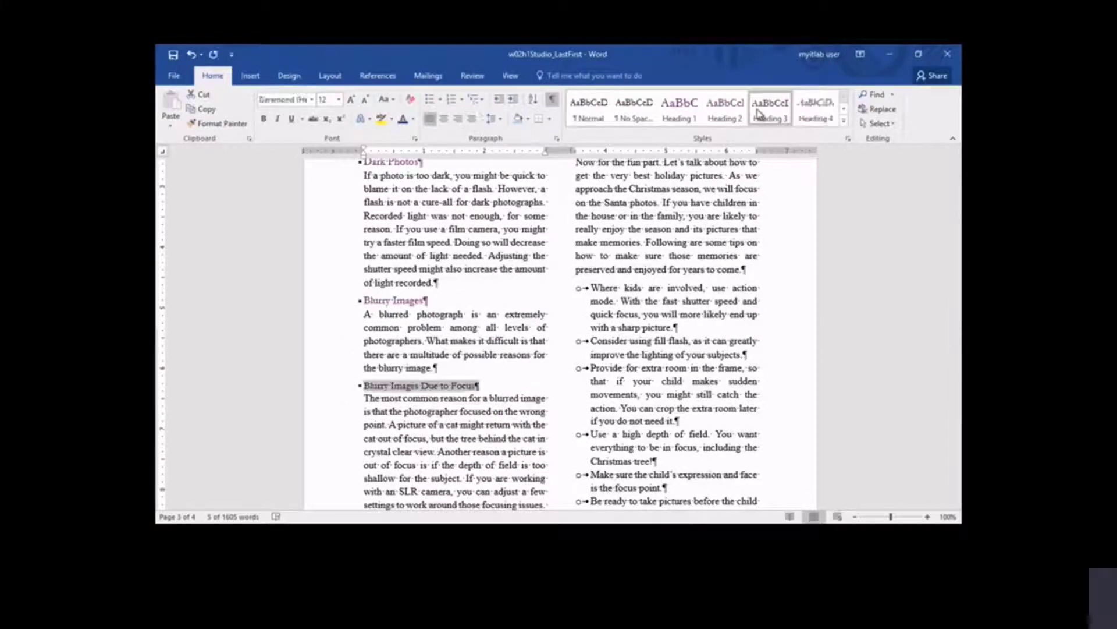
{"action": "scroll", "coordinate": [783, 300], "scroll_direction": "up", "scroll_amount": 4}
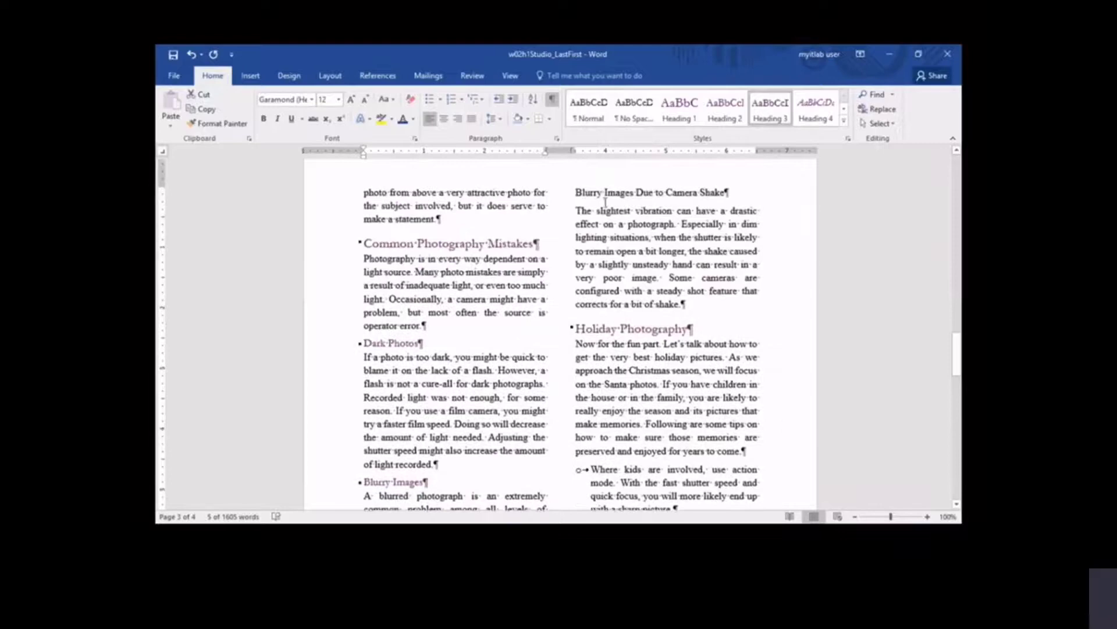
{"action": "left_click", "coordinate": [566, 193]}
{"action": "left_click", "coordinate": [767, 110]}
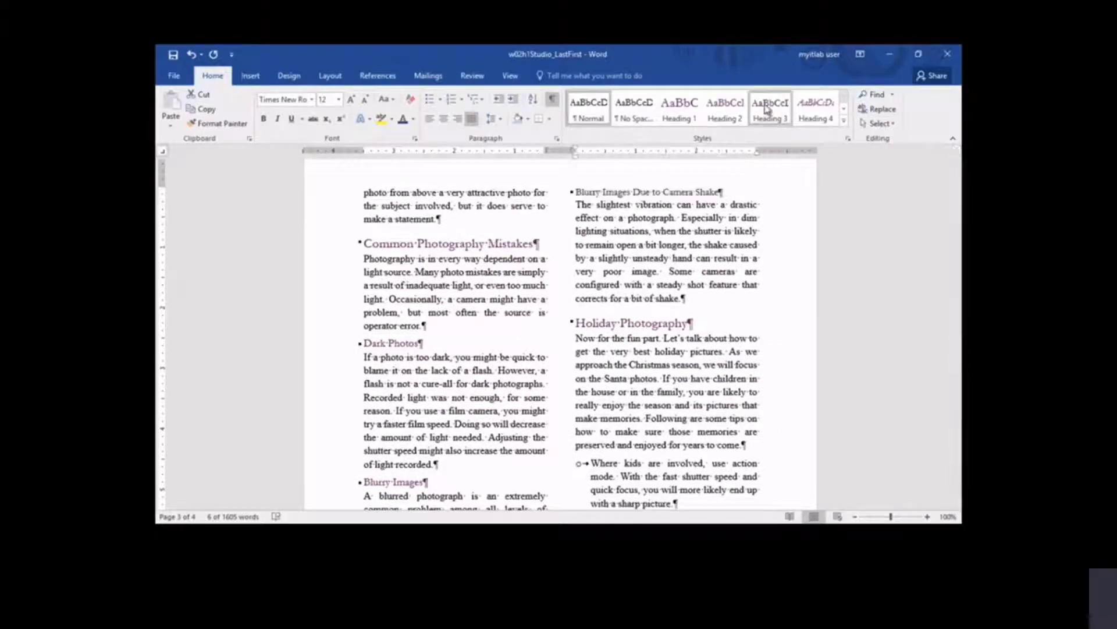
{"action": "left_click", "coordinate": [846, 145]}
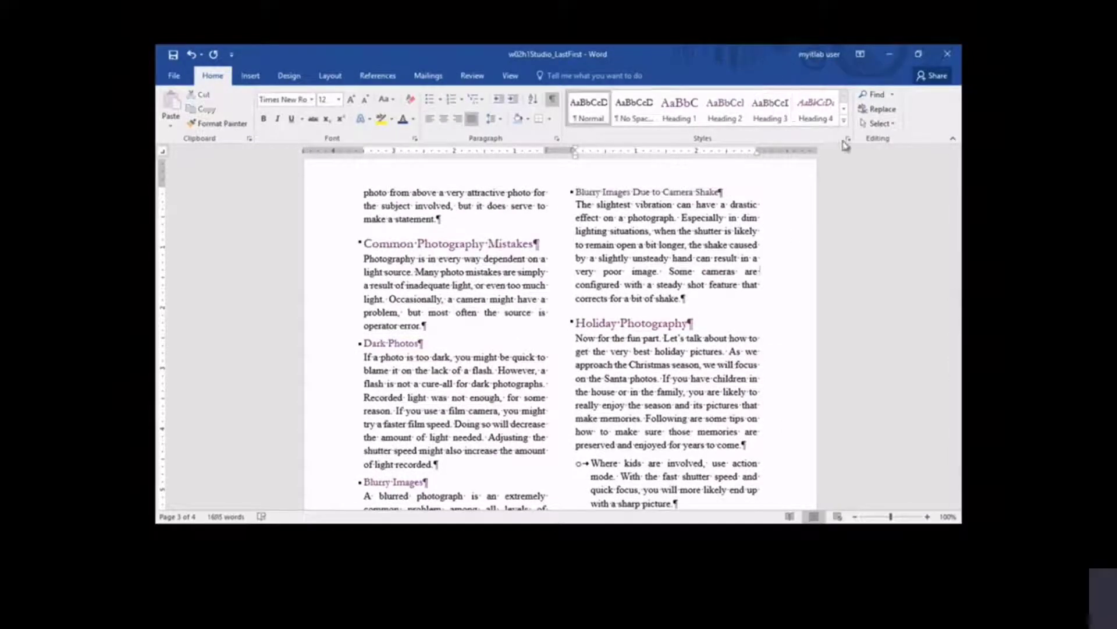
- Modify the Heading 1 style's font to use a double underline
{"action": "left_click", "coordinate": [849, 141]}
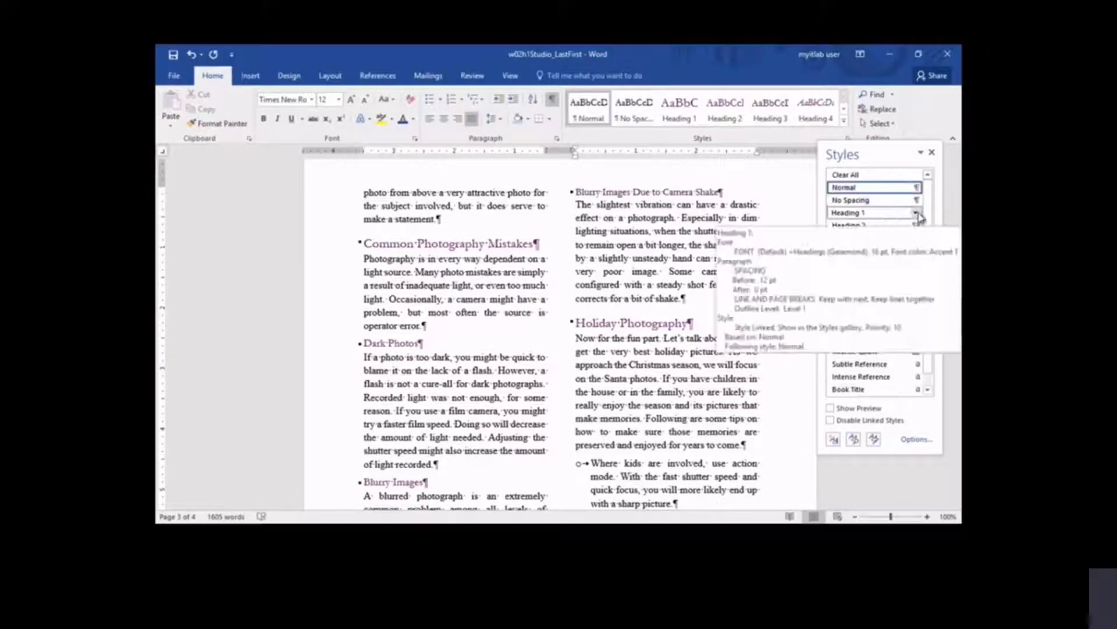
{"action": "left_click", "coordinate": [918, 213]}
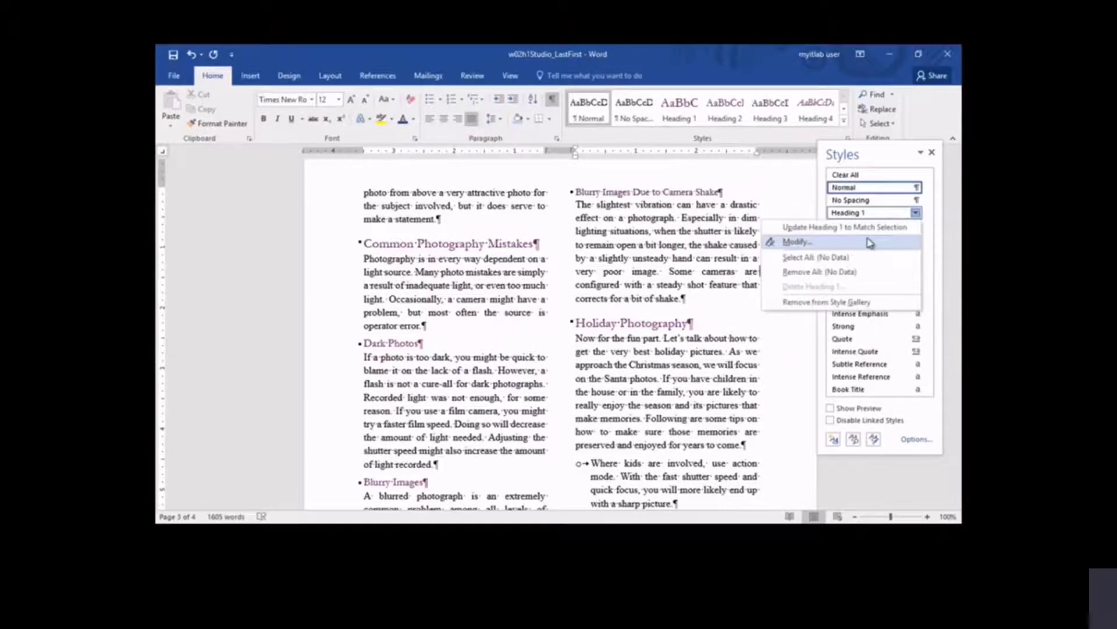
{"action": "left_click", "coordinate": [798, 241]}
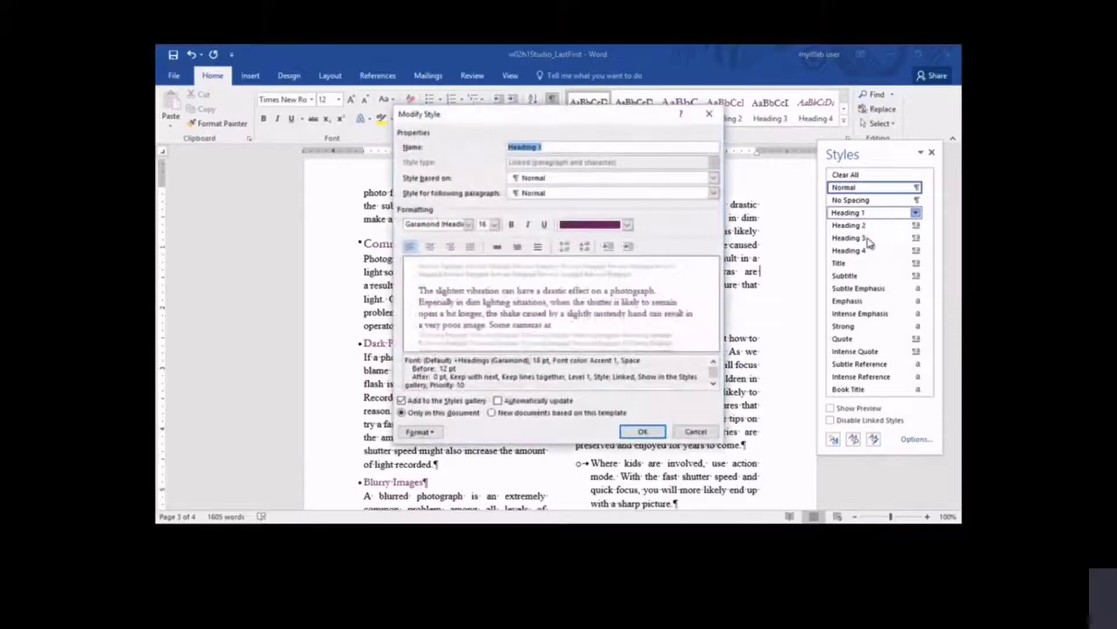
{"action": "left_click", "coordinate": [420, 432]}
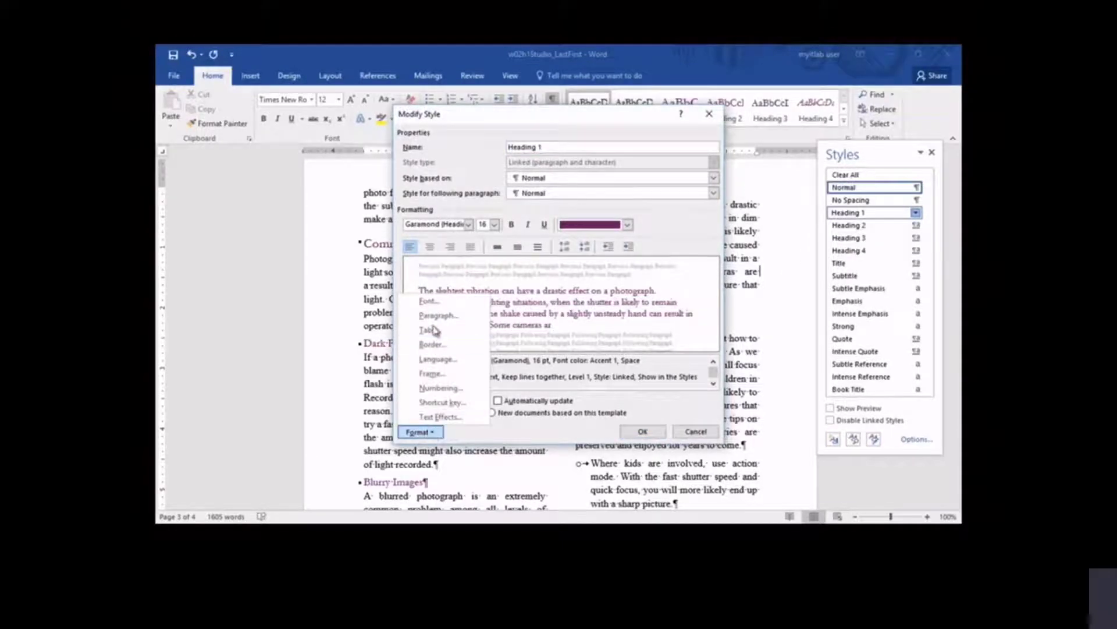
{"action": "left_click", "coordinate": [429, 302]}
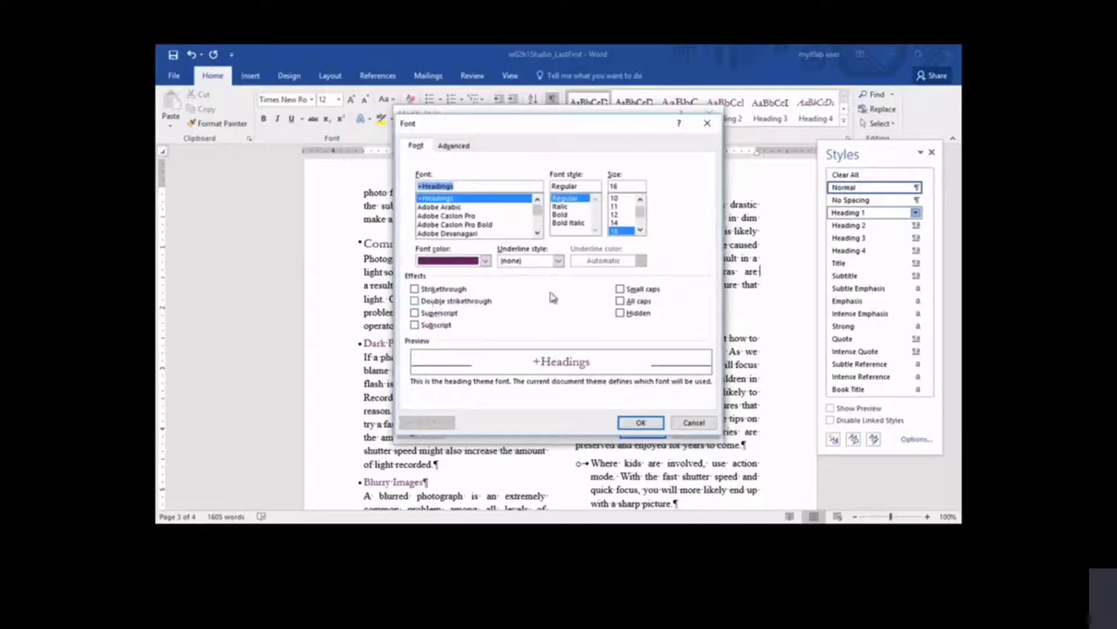
{"action": "left_click", "coordinate": [559, 262]}
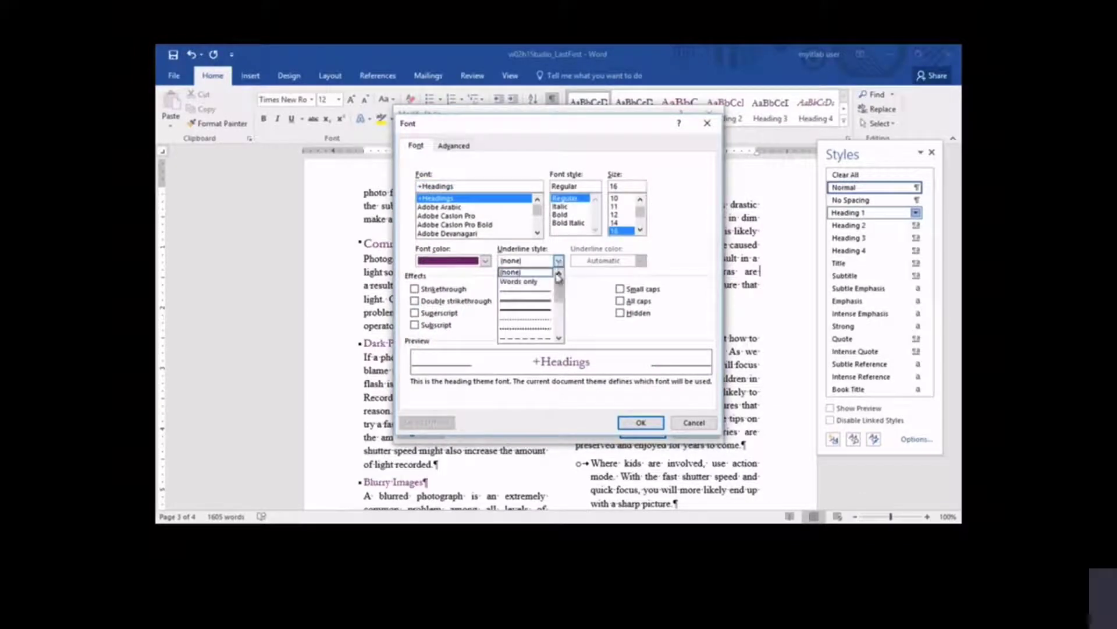
{"action": "left_click", "coordinate": [545, 301]}
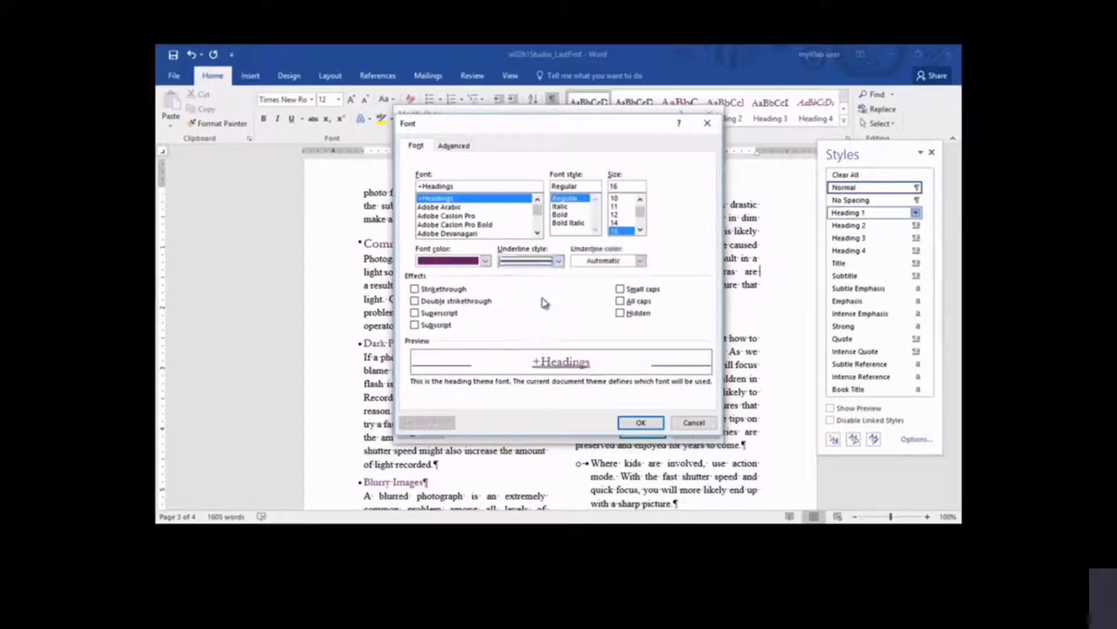
{"action": "left_click", "coordinate": [636, 422]}
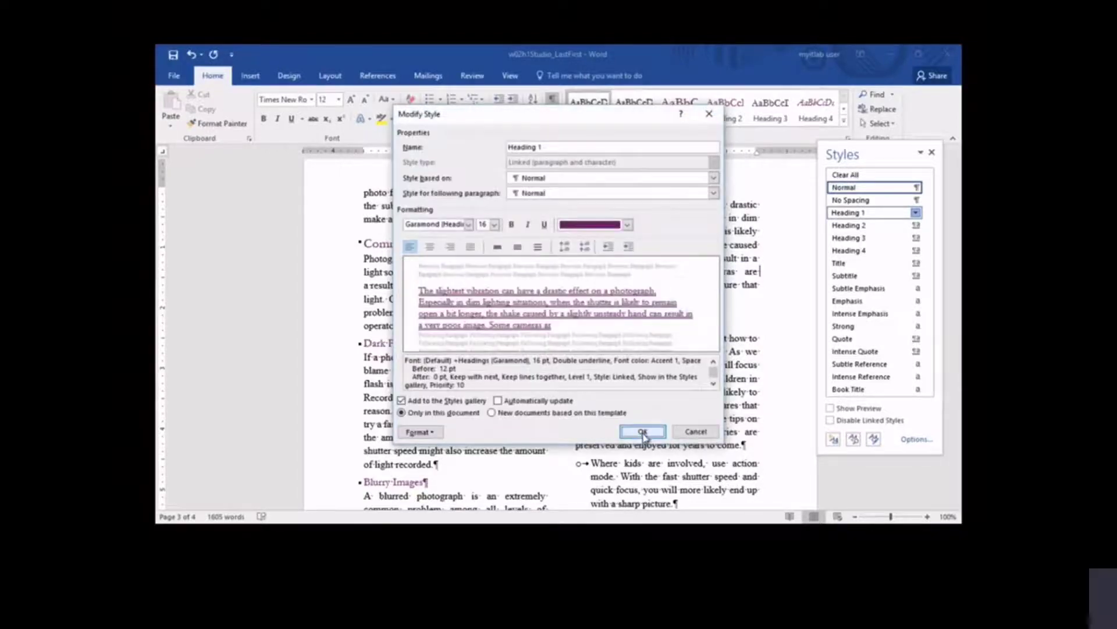
{"action": "left_click", "coordinate": [642, 431]}
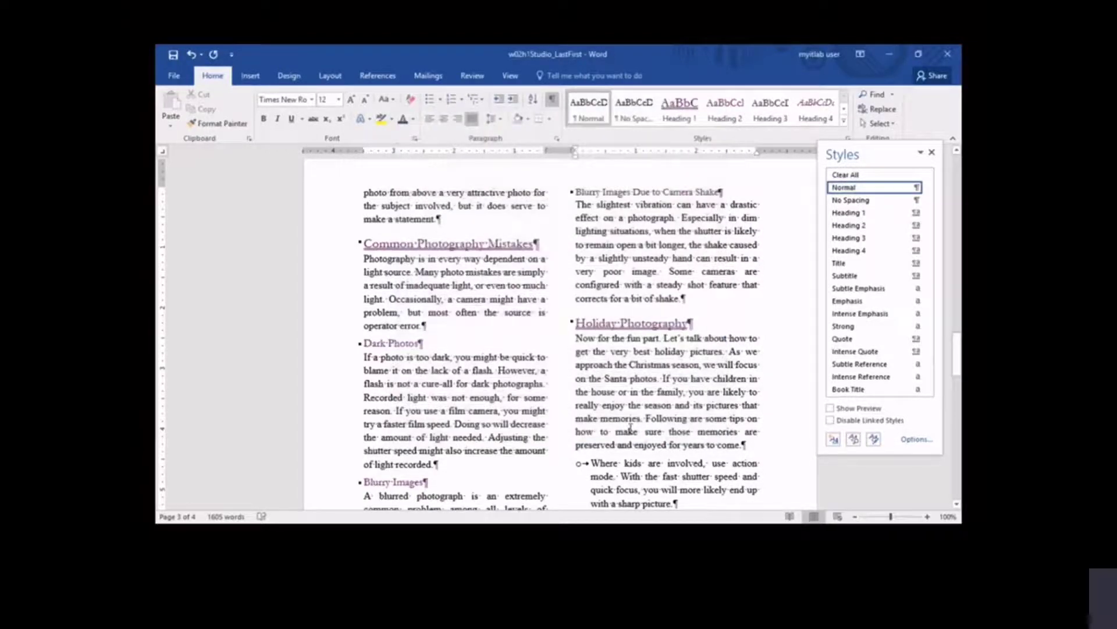
- Choose a new style set from the Design tab's Document Formatting gallery
{"action": "scroll", "coordinate": [630, 428], "scroll_direction": "up", "scroll_amount": 20}
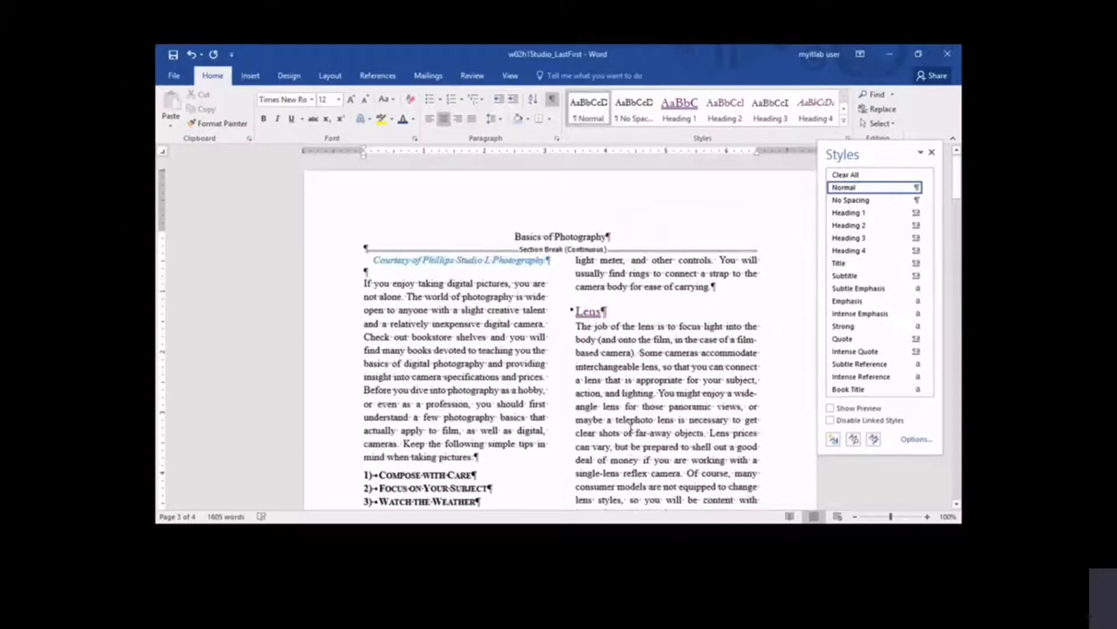
{"action": "key", "text": "ctrl+Home"}
{"action": "left_click", "coordinate": [301, 81]}
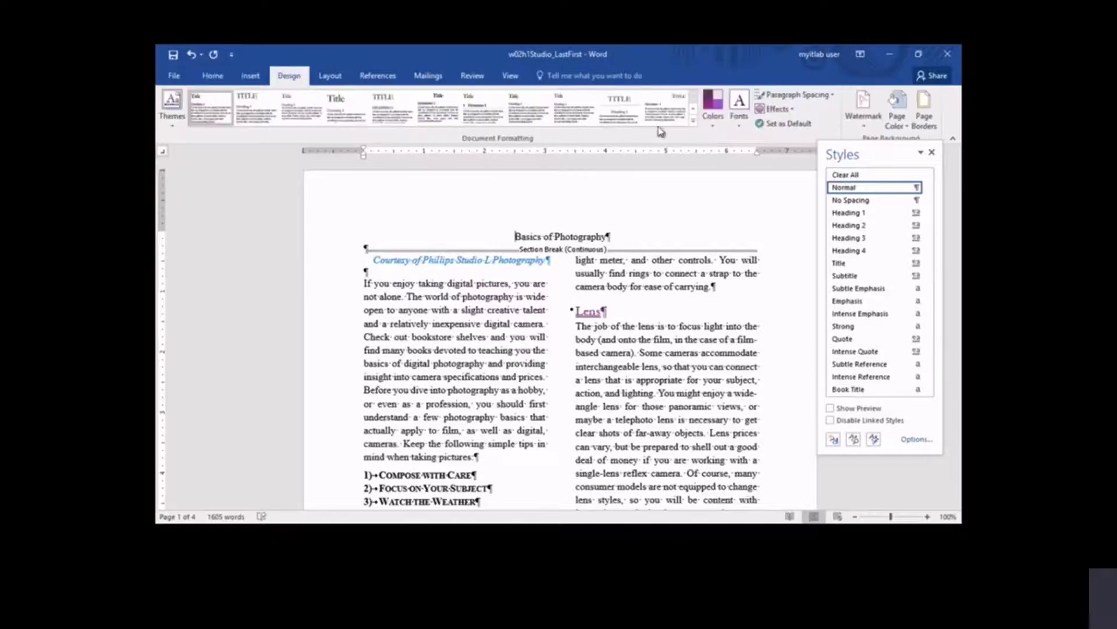
{"action": "left_click", "coordinate": [694, 125]}
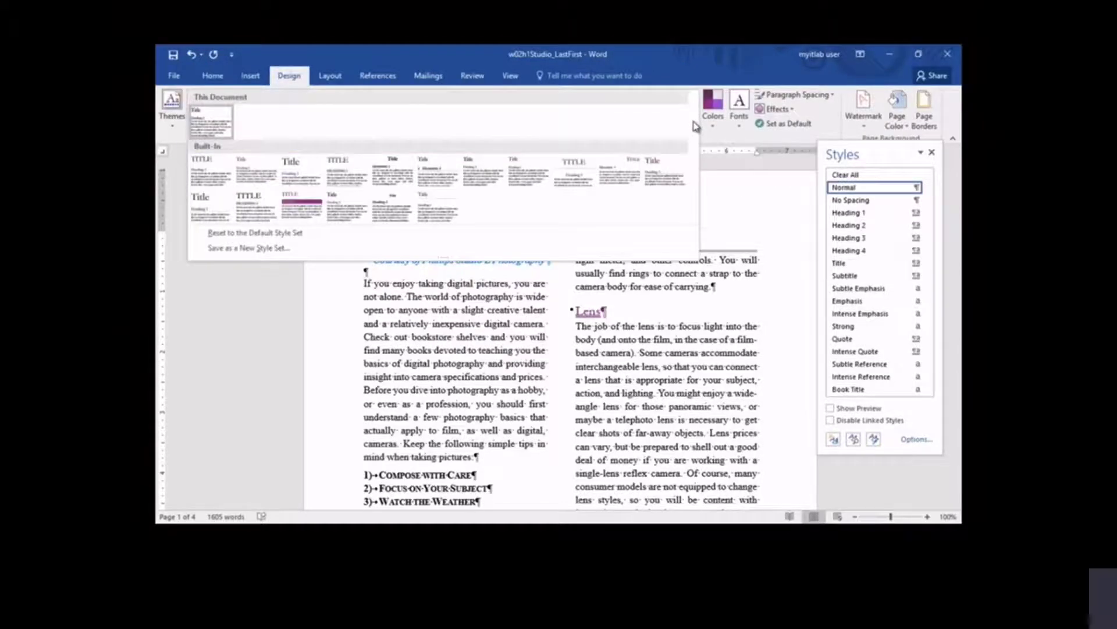
{"action": "left_click", "coordinate": [654, 168]}
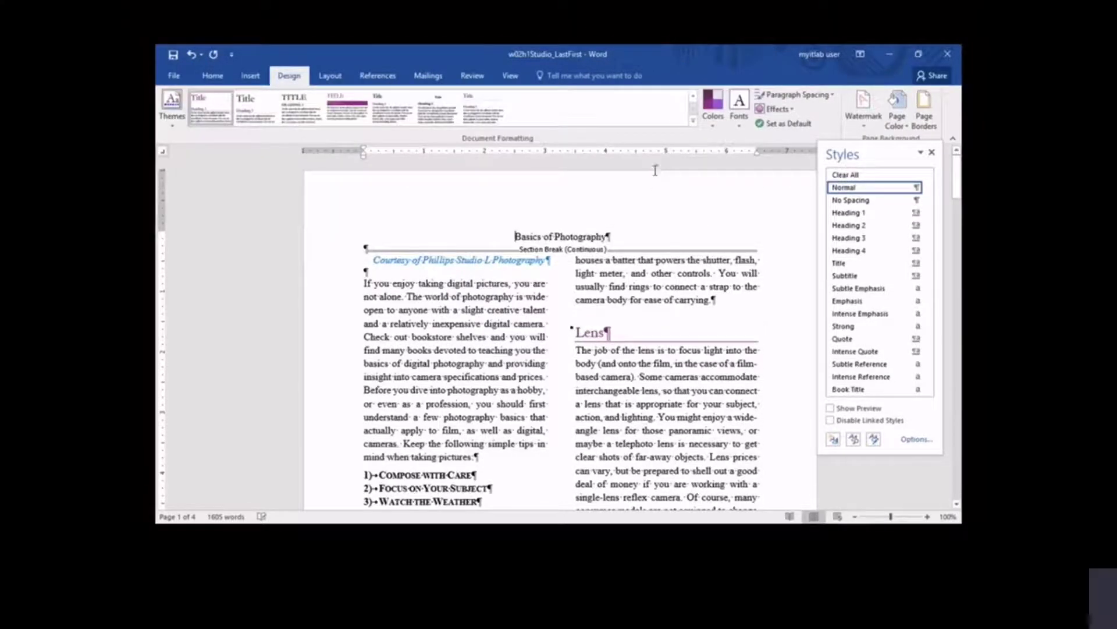
{"action": "left_click", "coordinate": [506, 77]}
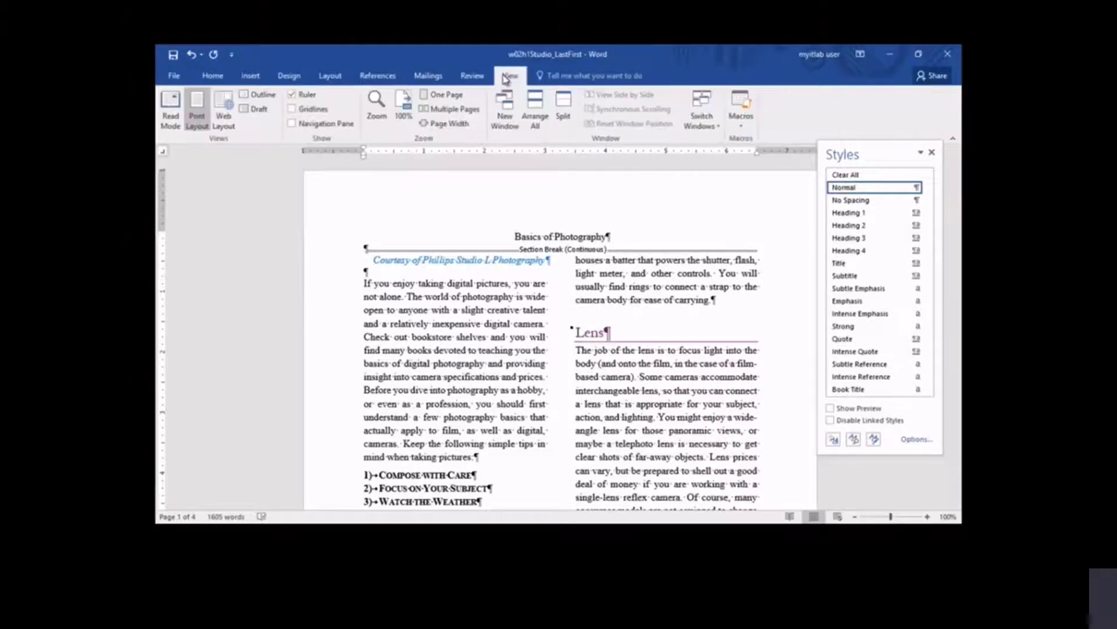
{"action": "left_click", "coordinate": [447, 95]}
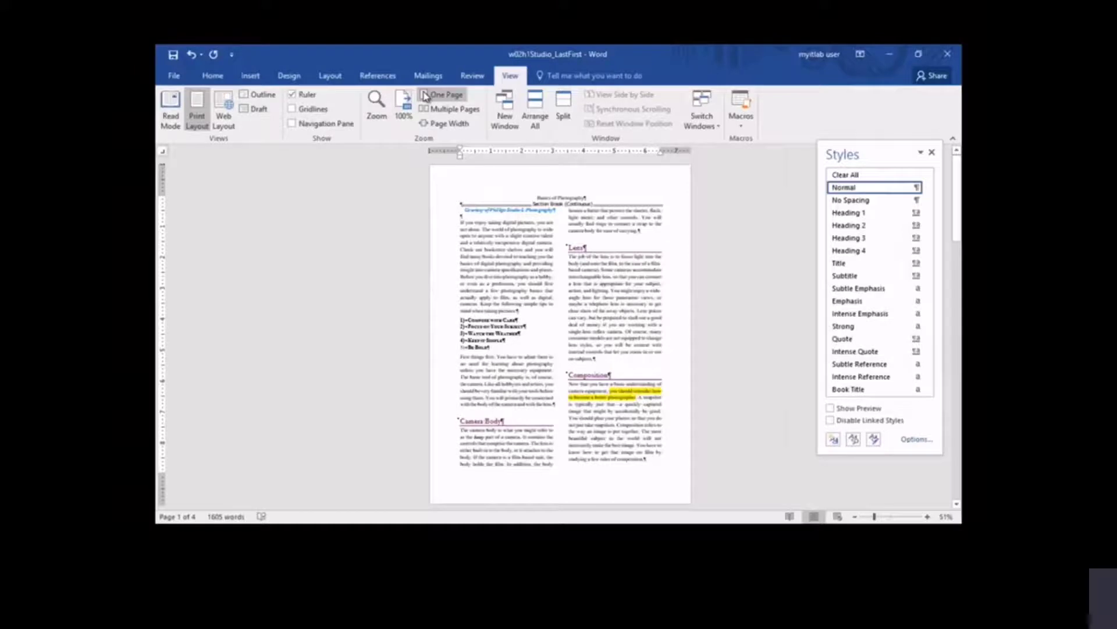
{"action": "left_click", "coordinate": [410, 100]}
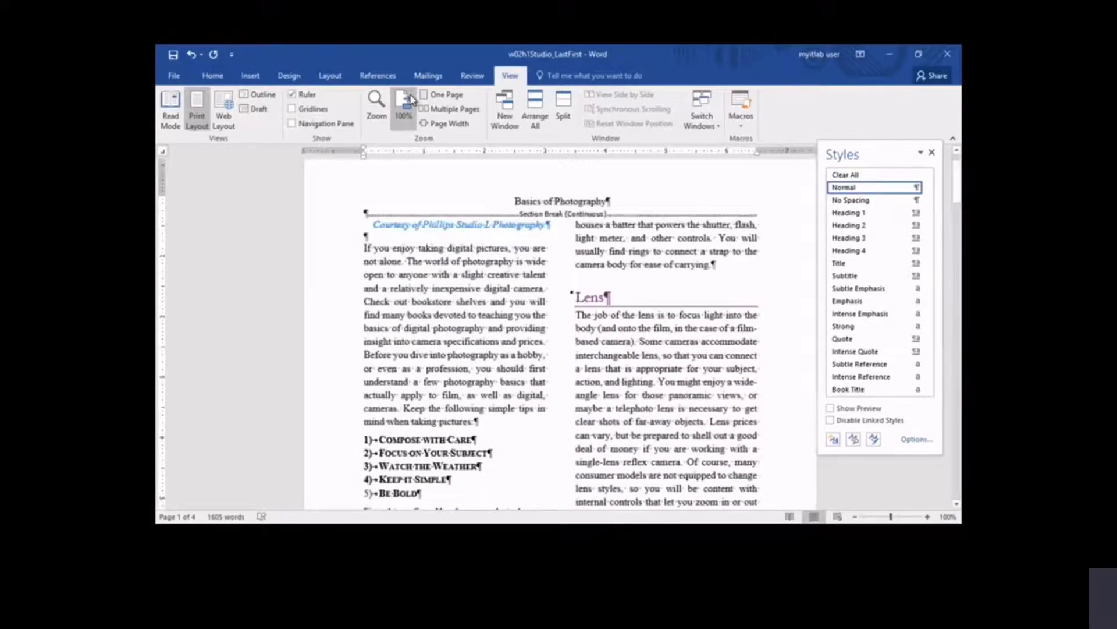
{"action": "left_click_drag", "start_coordinate": [373, 224], "coordinate": [526, 224]}
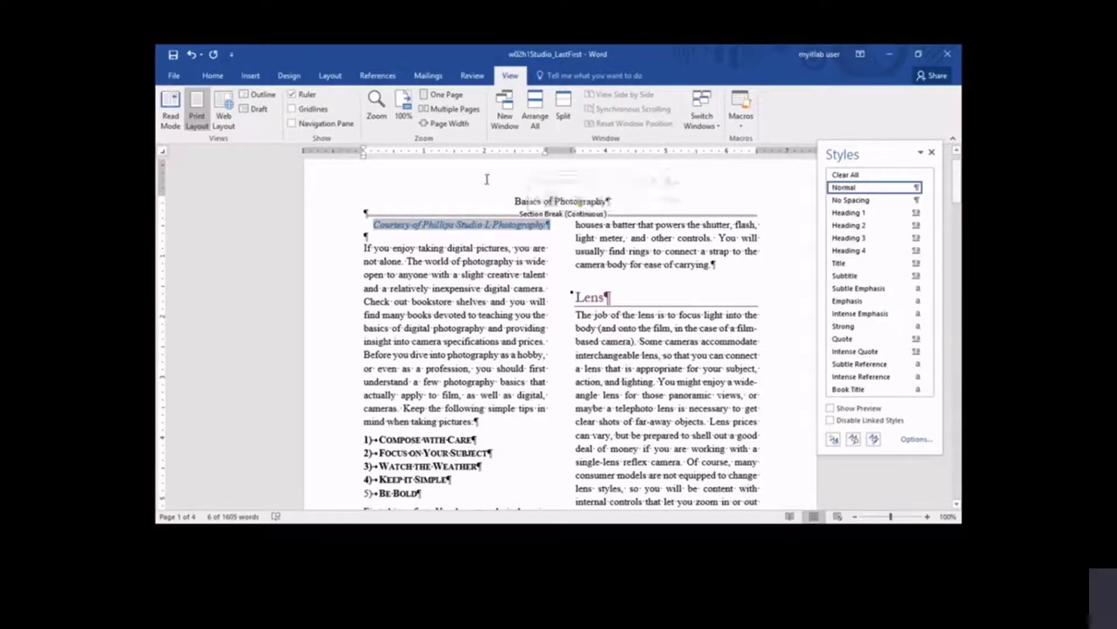
- Change the italic courtesy line's font colour to Plum, Accent 1, Darker 25%
{"action": "left_click", "coordinate": [221, 77]}
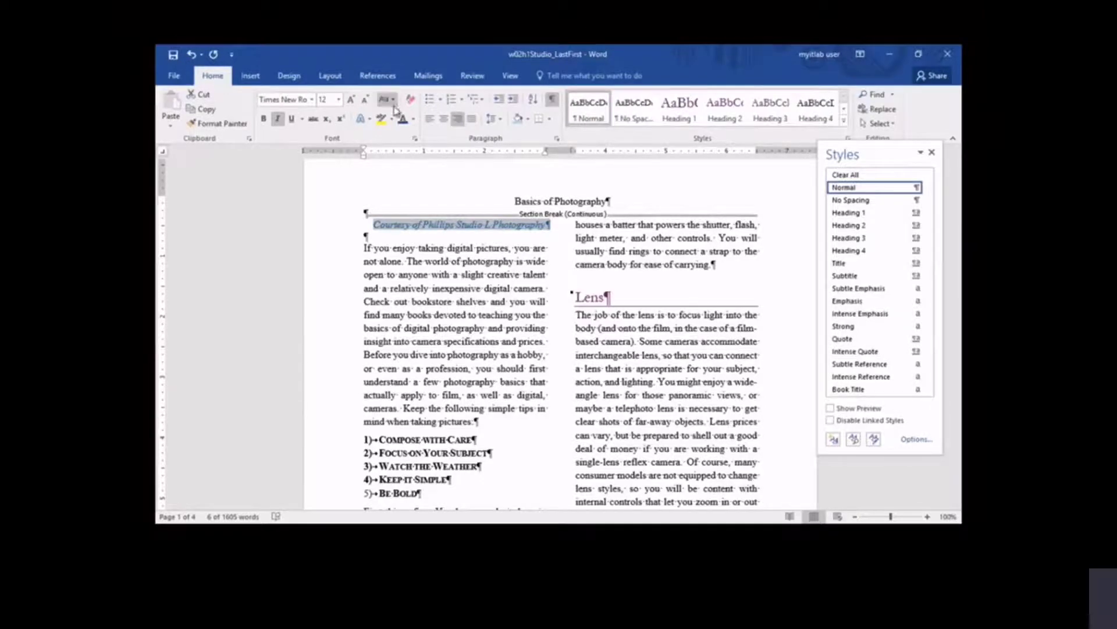
{"action": "left_click", "coordinate": [414, 120]}
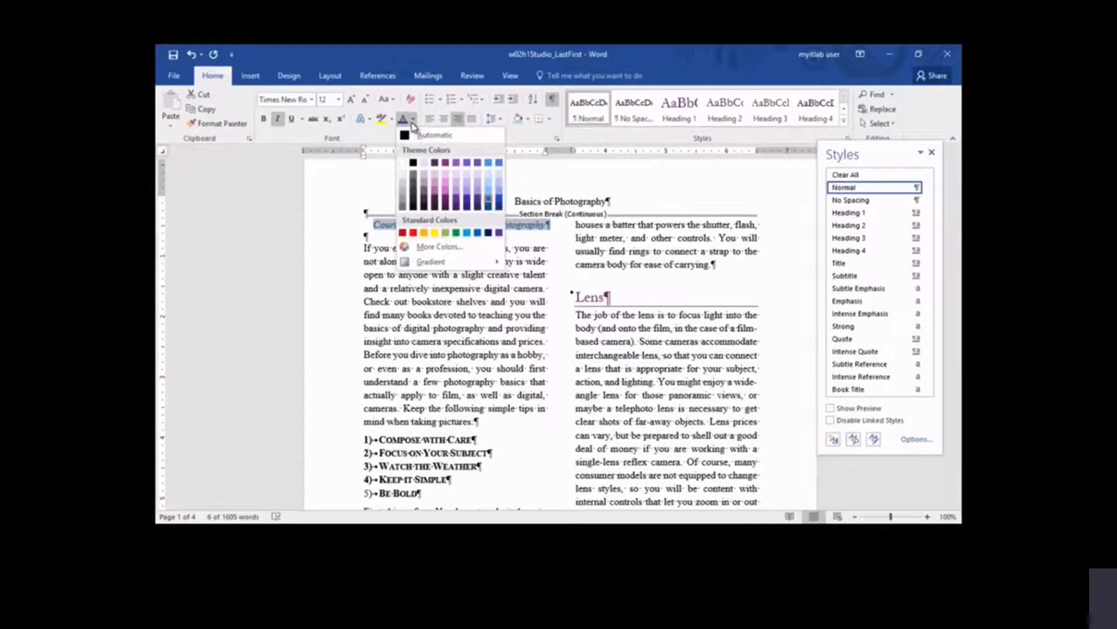
{"action": "left_click", "coordinate": [447, 199]}
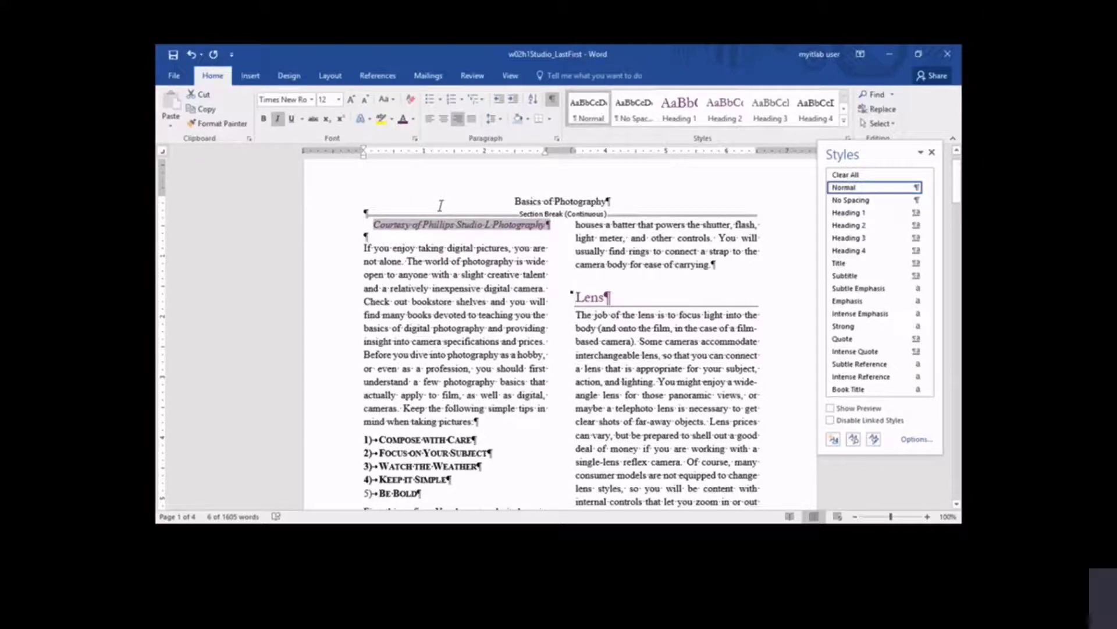
- Switch the depth-of-field factor list, starting at the F-Stop item, to solid round bullets
{"action": "scroll", "coordinate": [438, 206], "scroll_direction": "down", "scroll_amount": 8}
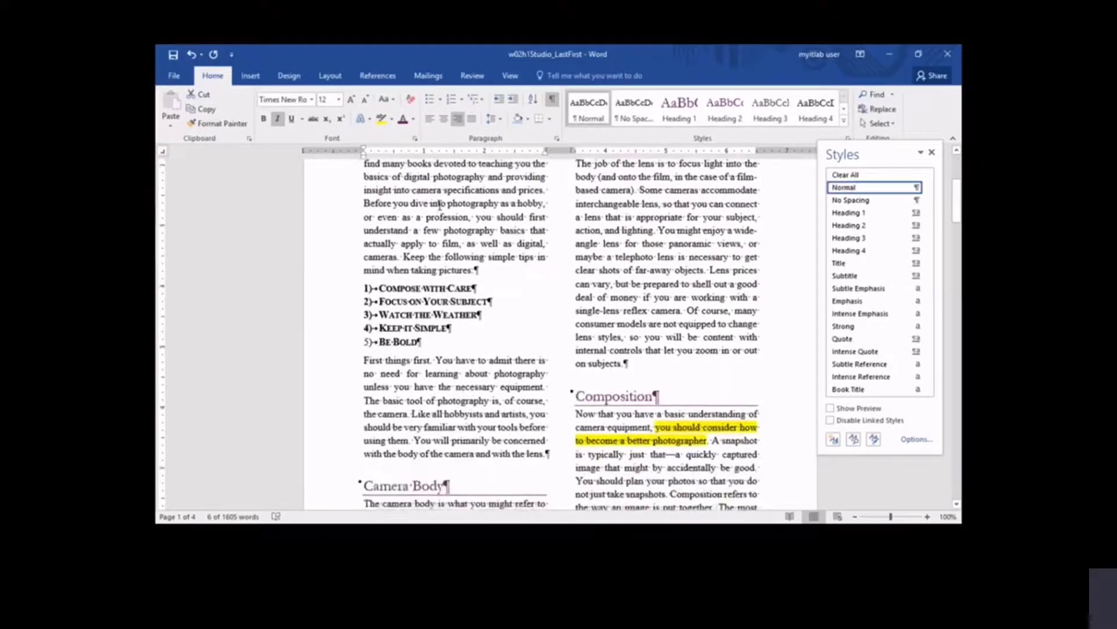
{"action": "scroll", "coordinate": [436, 204], "scroll_direction": "down", "scroll_amount": 20}
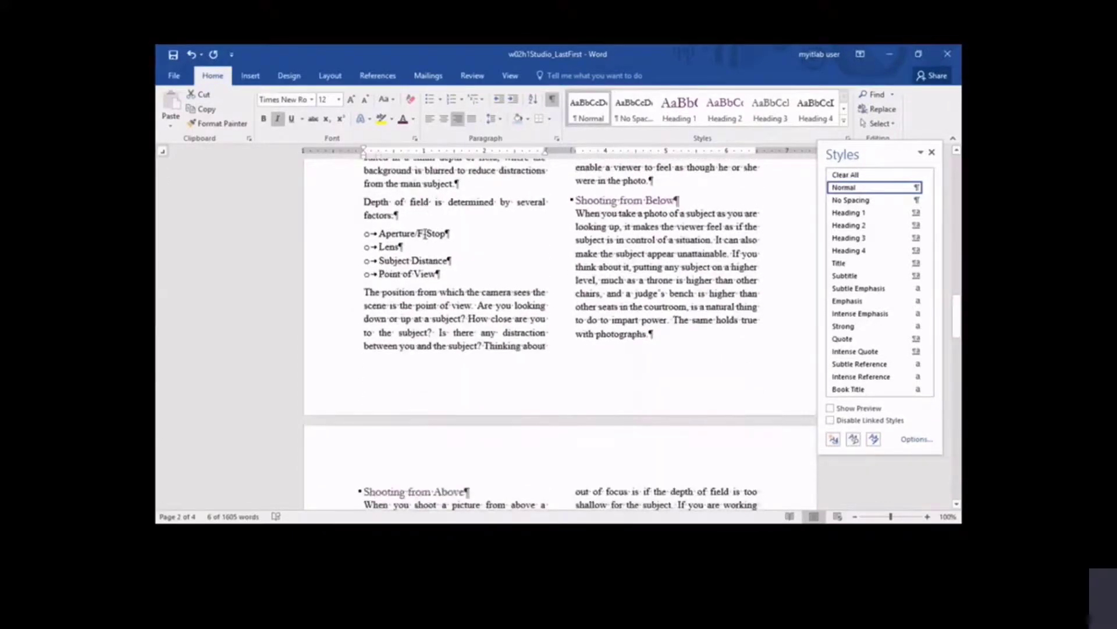
{"action": "left_click", "coordinate": [424, 233]}
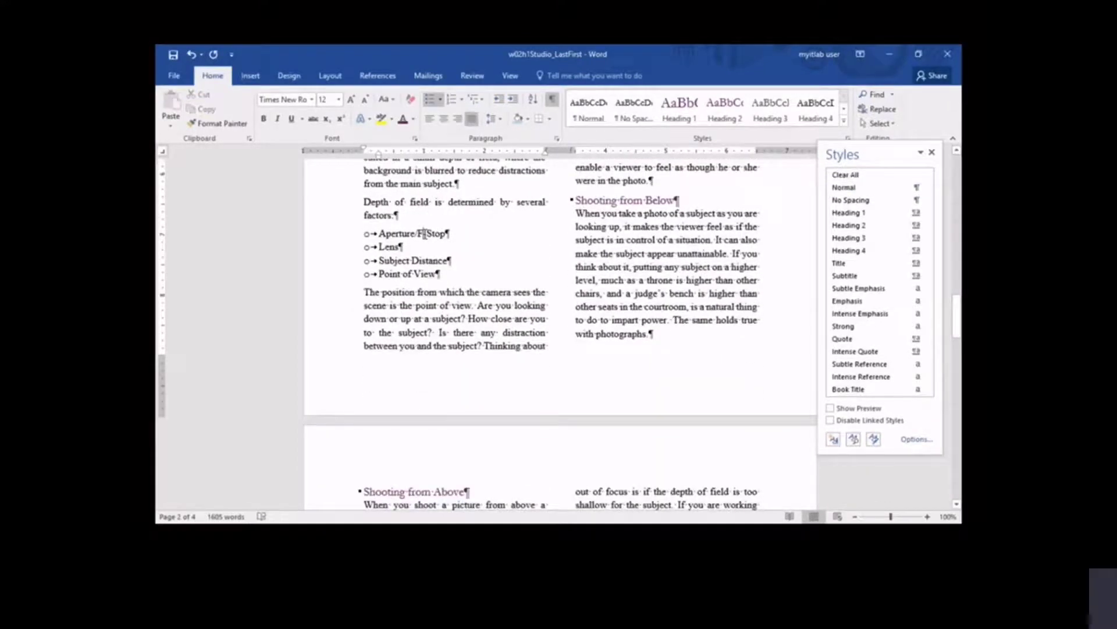
{"action": "left_click", "coordinate": [441, 99]}
{"action": "left_click", "coordinate": [469, 182]}
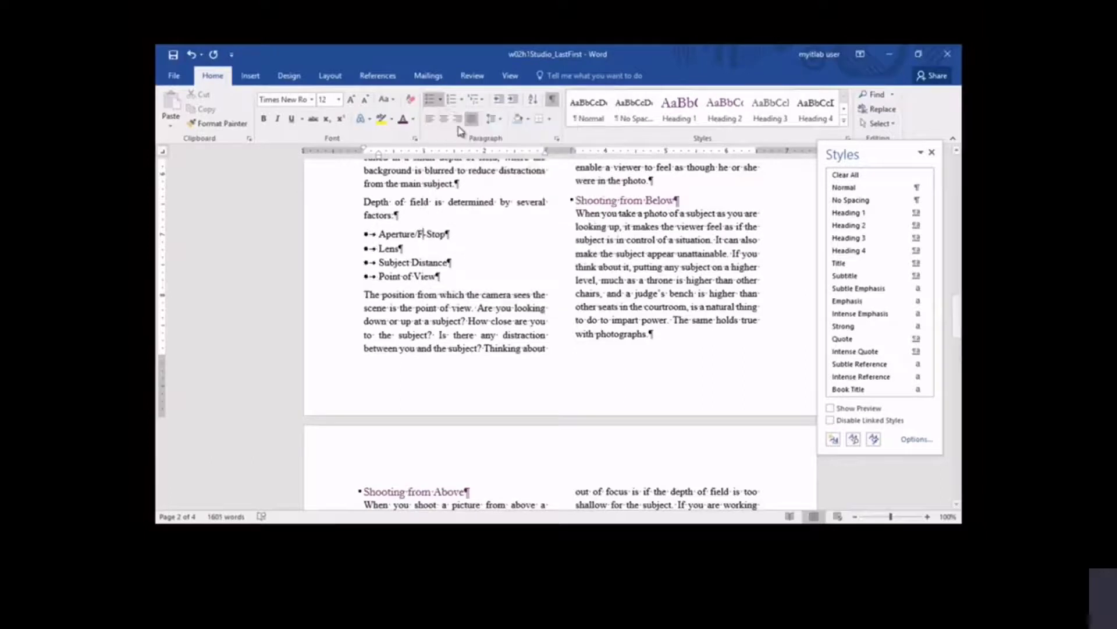
- Define a new bullet with its font colour set to Plum and apply it to the list
{"action": "left_click", "coordinate": [444, 101]}
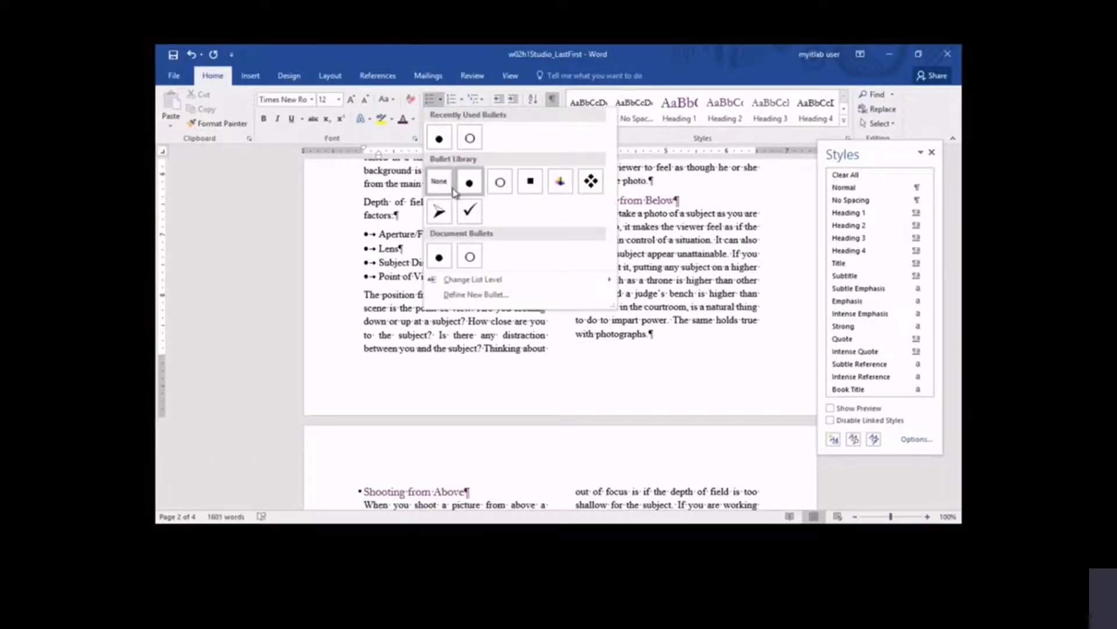
{"action": "left_click", "coordinate": [473, 295]}
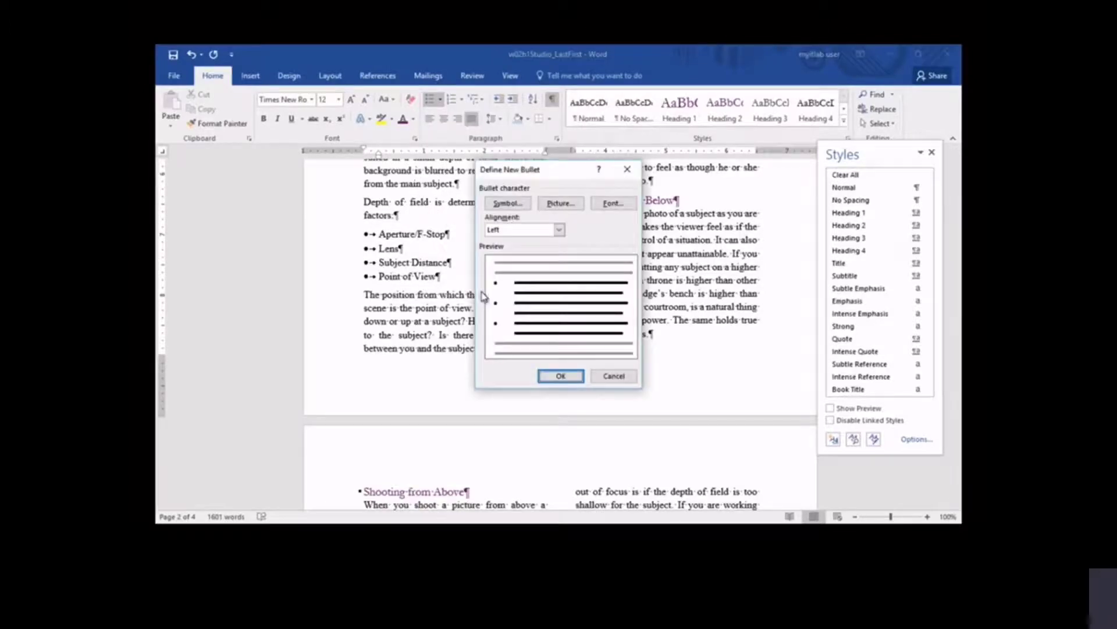
{"action": "left_click", "coordinate": [606, 205]}
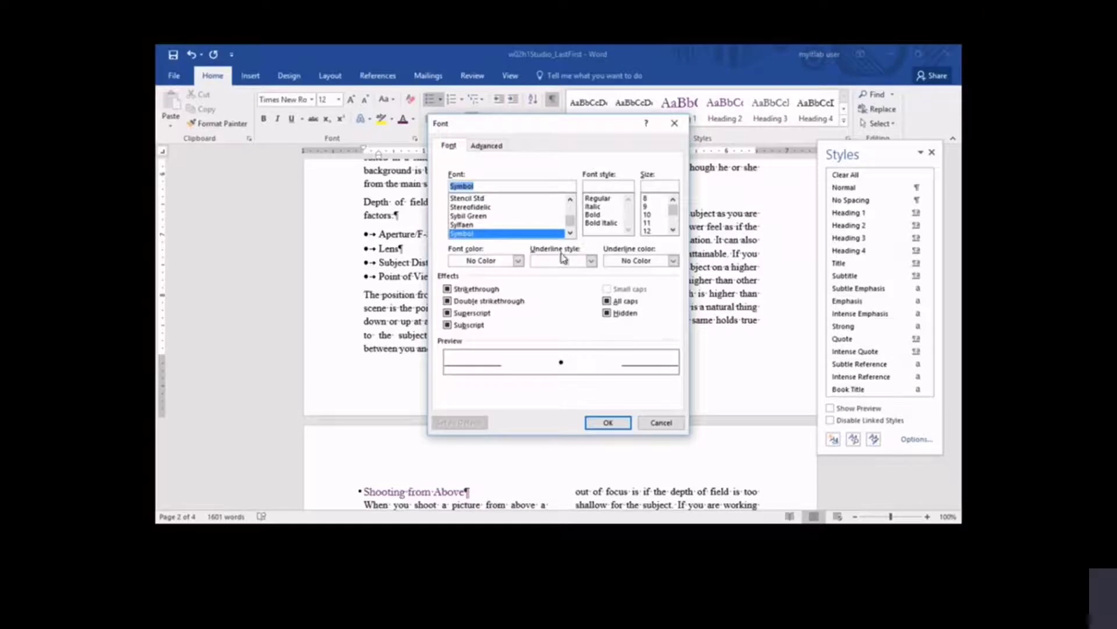
{"action": "left_click", "coordinate": [518, 261]}
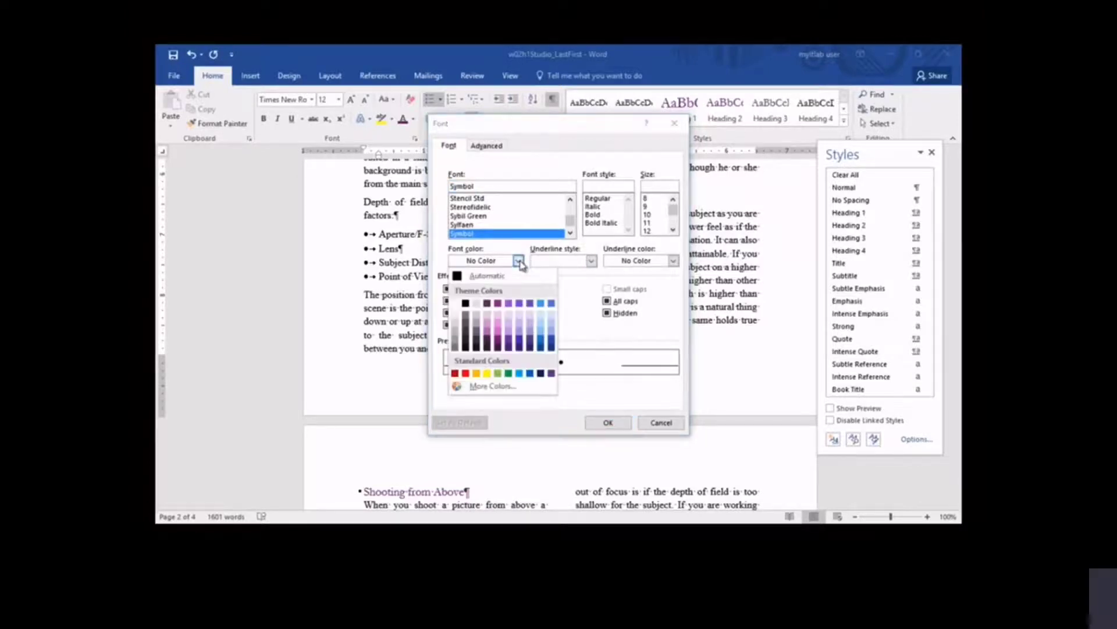
{"action": "left_click", "coordinate": [499, 343]}
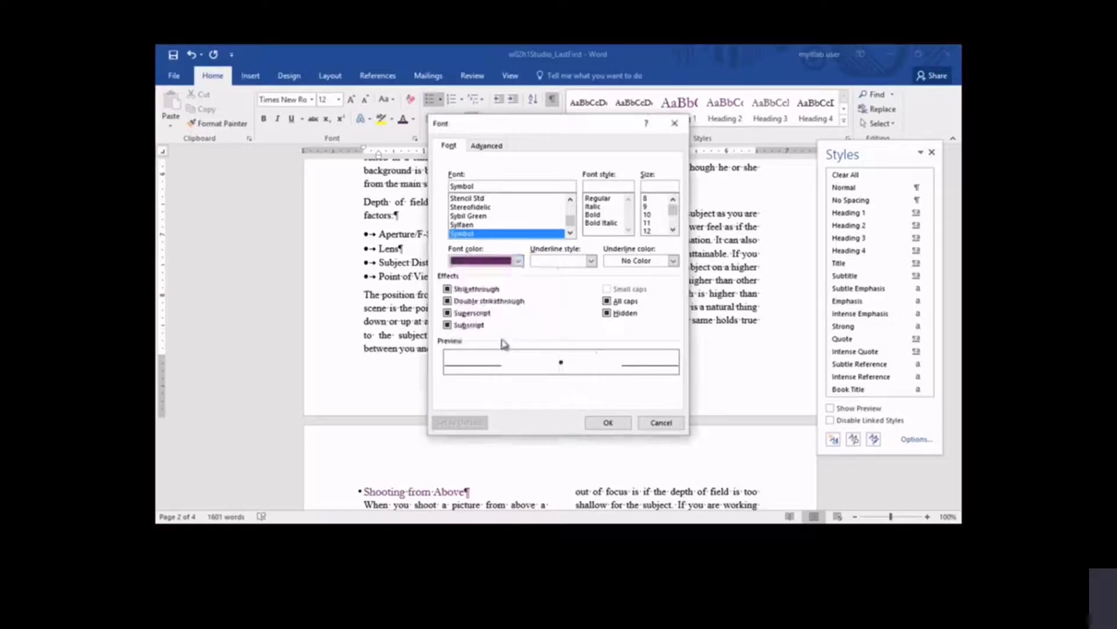
{"action": "left_click", "coordinate": [607, 422]}
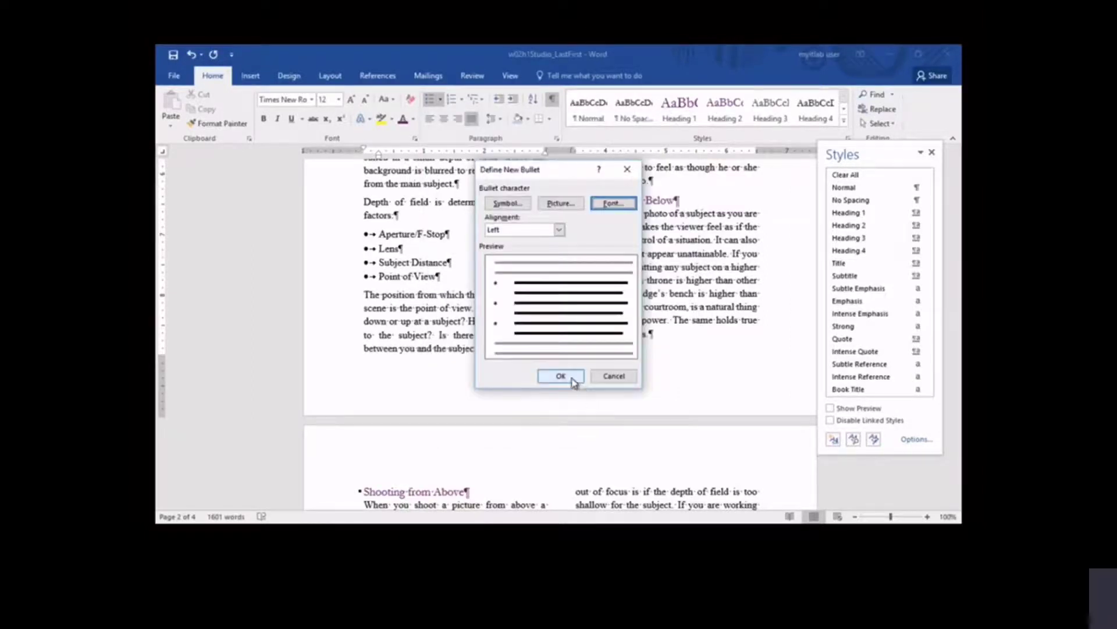
{"action": "left_click", "coordinate": [567, 379]}
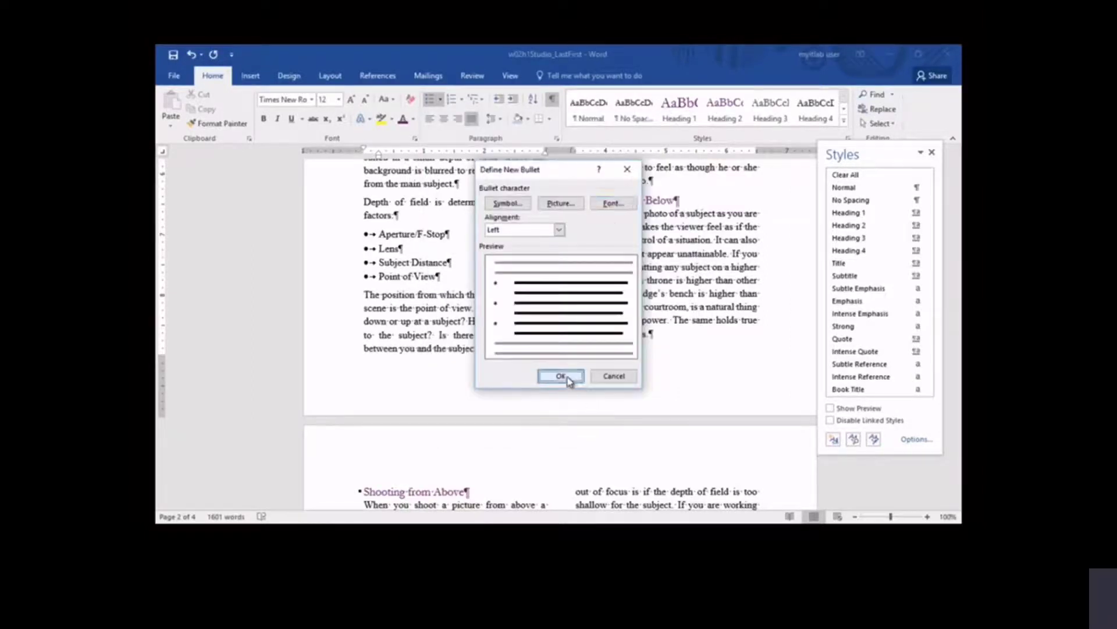
- Create a new style named 'Bullet Paragraph' from the plum bullet formatting
{"action": "left_click", "coordinate": [834, 440]}
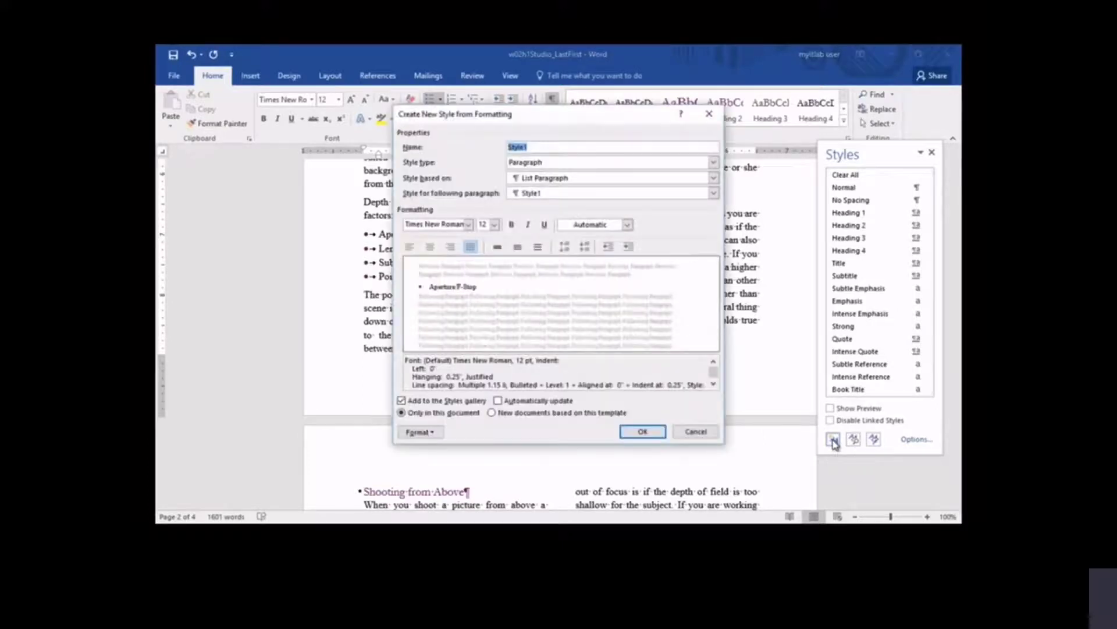
{"action": "type", "text": "Bullet Paragraph"}
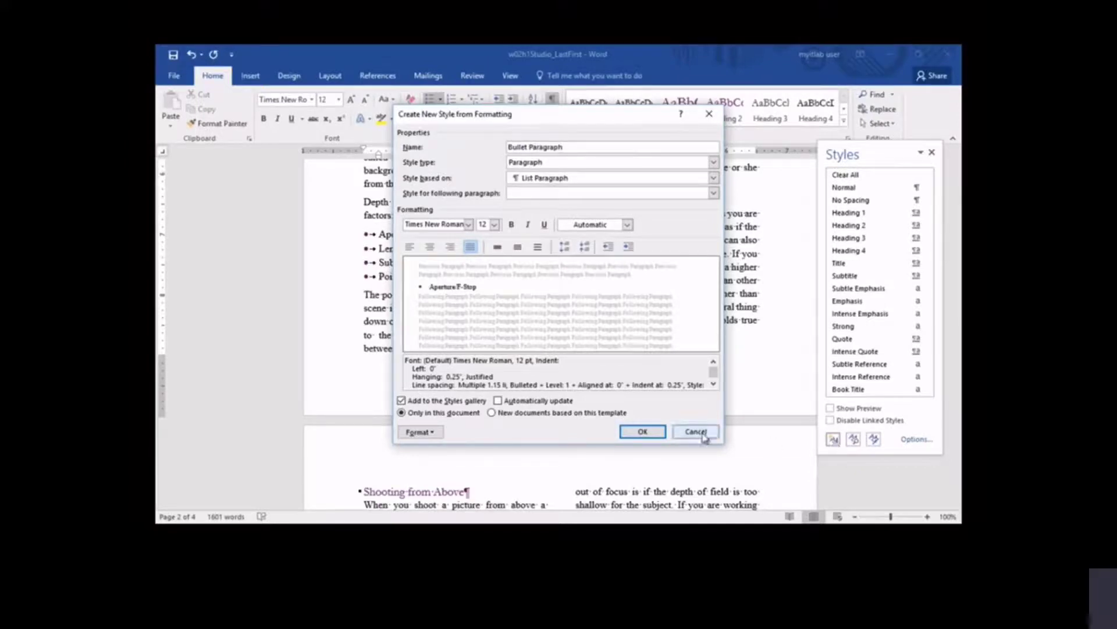
{"action": "left_click", "coordinate": [652, 433]}
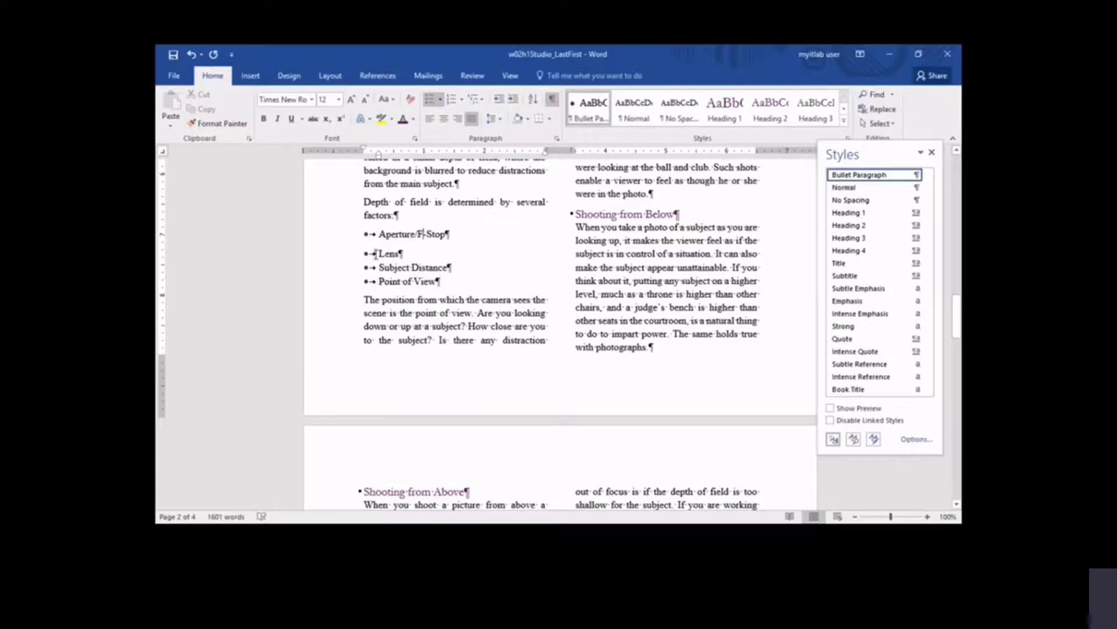
- Apply Bullet Paragraph to all holiday tip bullets across both columns, then close the Styles pane
{"action": "left_click_drag", "start_coordinate": [375, 253], "coordinate": [440, 282]}
{"action": "left_click_drag", "start_coordinate": [958, 302], "coordinate": [959, 379]}
{"action": "left_click_drag", "start_coordinate": [591, 284], "coordinate": [680, 419]}
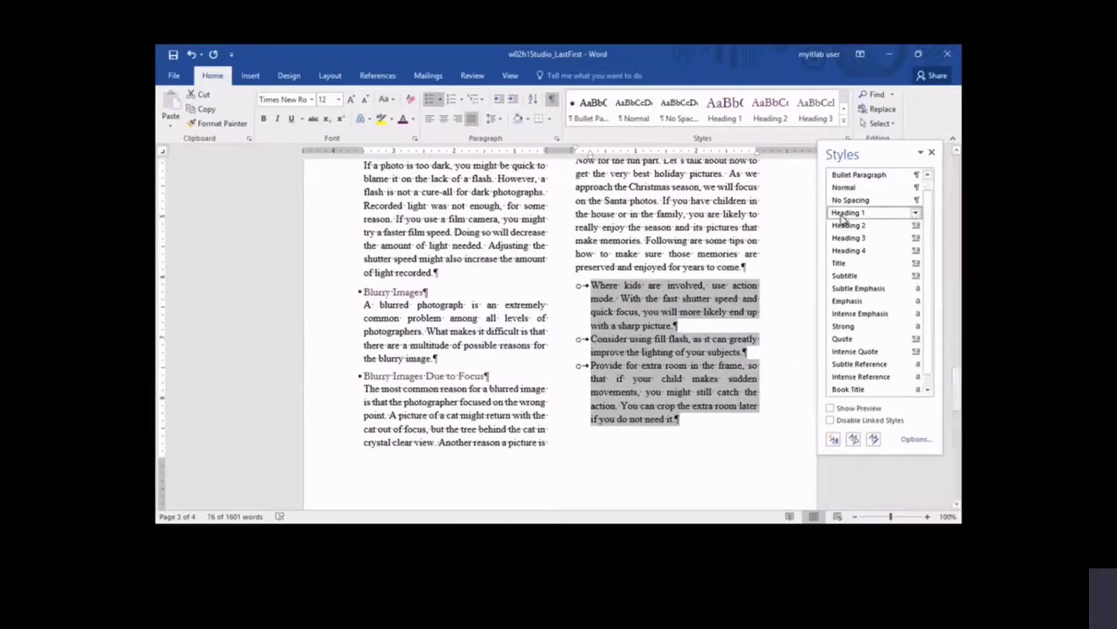
{"action": "left_click", "coordinate": [871, 181]}
{"action": "scroll", "coordinate": [613, 215], "scroll_direction": "down", "scroll_amount": 15}
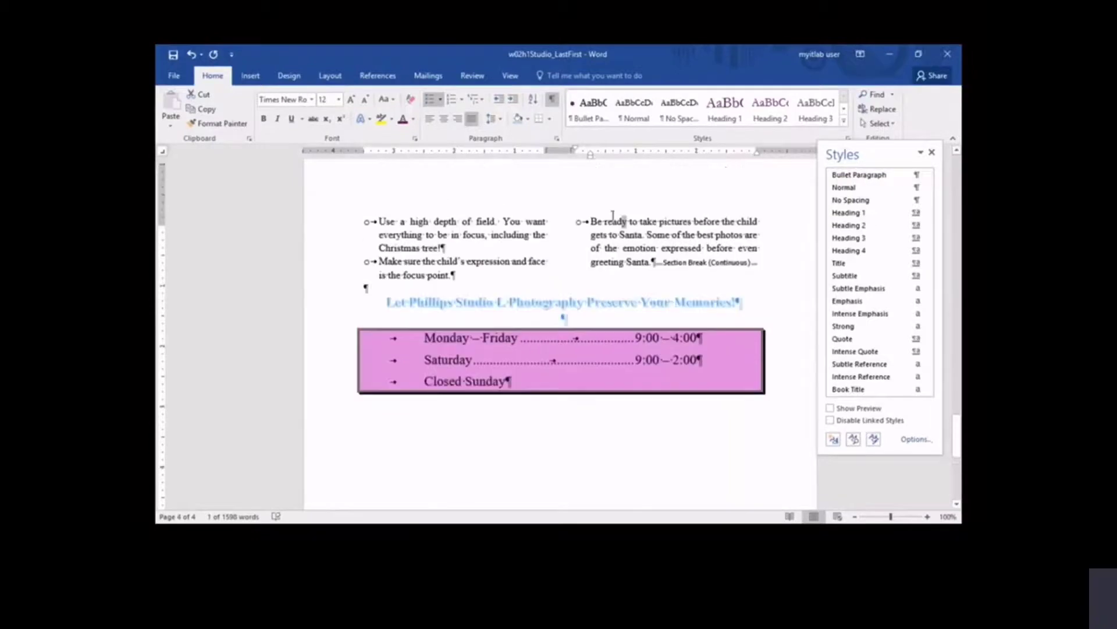
{"action": "scroll", "coordinate": [613, 215], "scroll_direction": "up", "scroll_amount": 1}
{"action": "left_click_drag", "start_coordinate": [379, 231], "coordinate": [684, 272]}
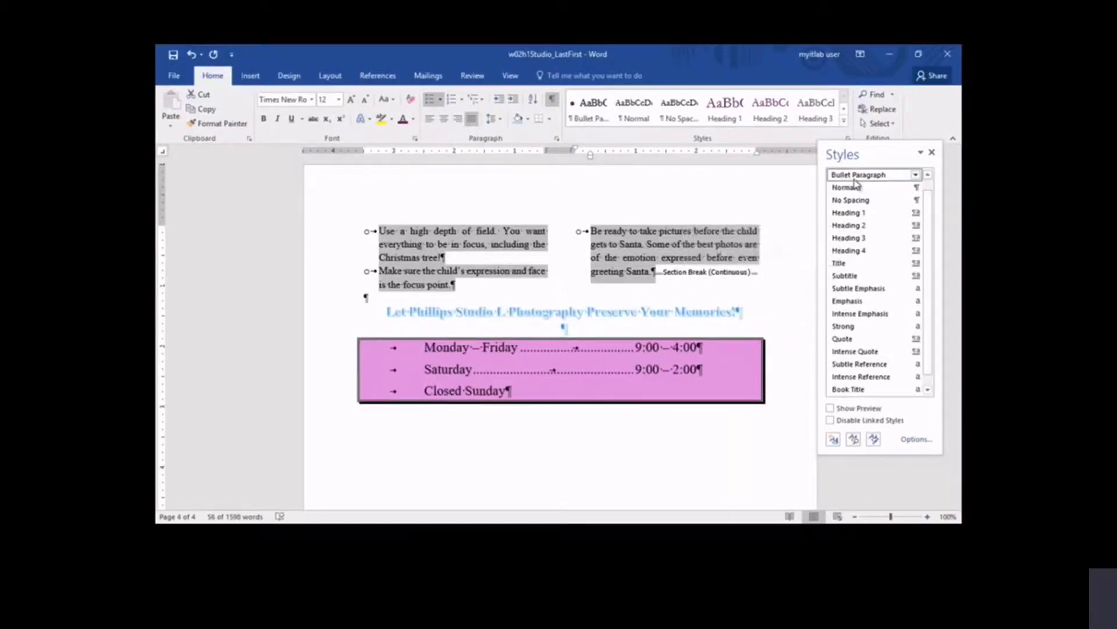
{"action": "left_click", "coordinate": [855, 178]}
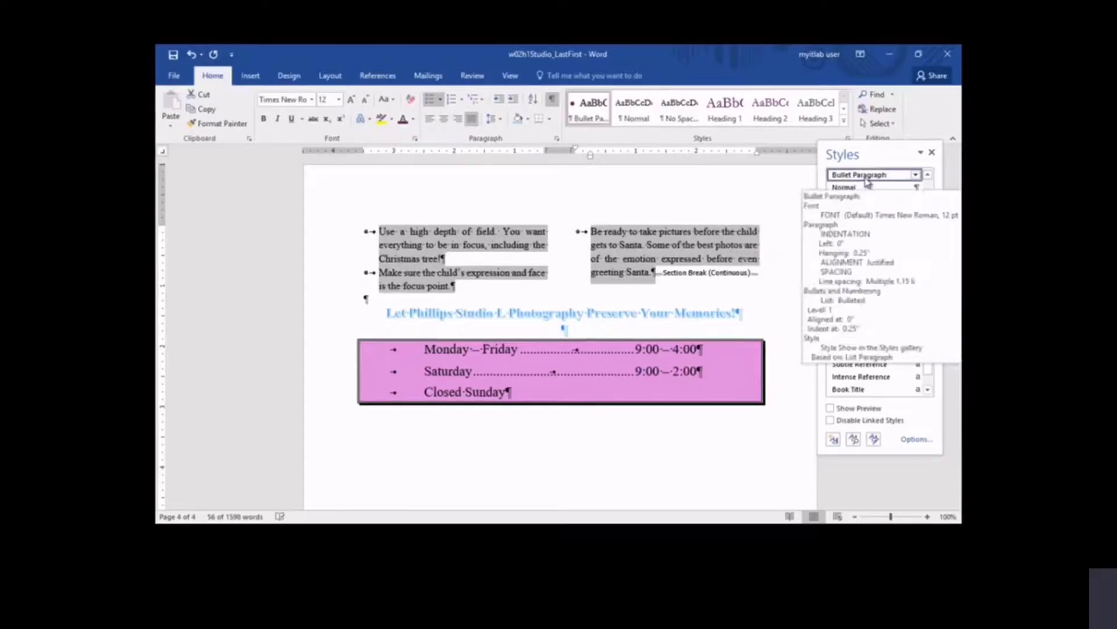
{"action": "left_click", "coordinate": [931, 153]}
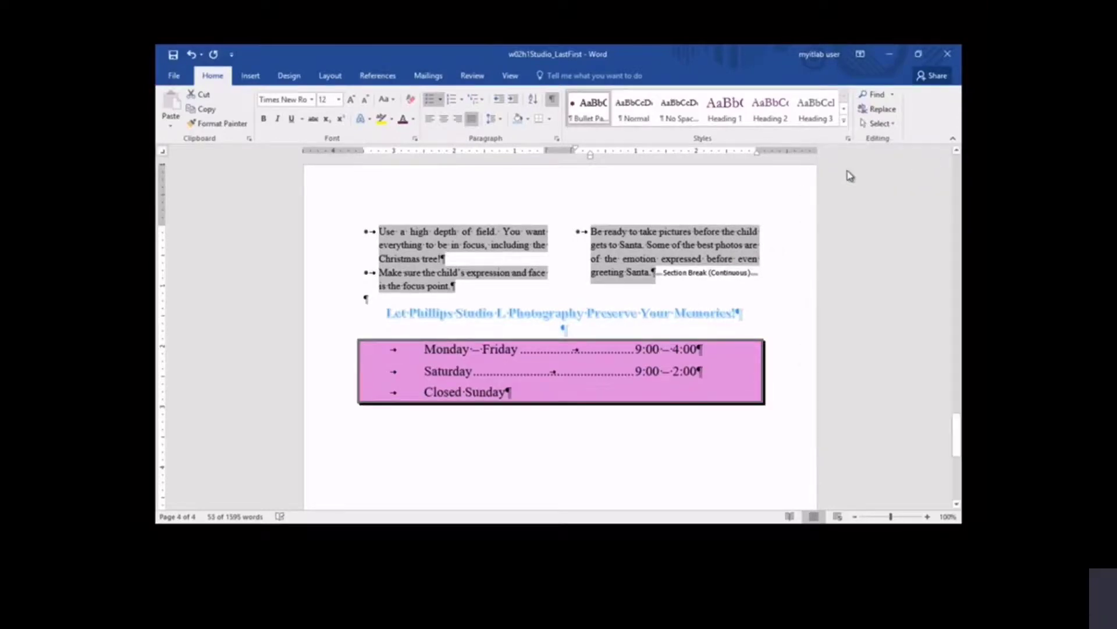
- Jump to the document start and switch to Outline view
{"action": "key", "text": "ctrl+Home"}
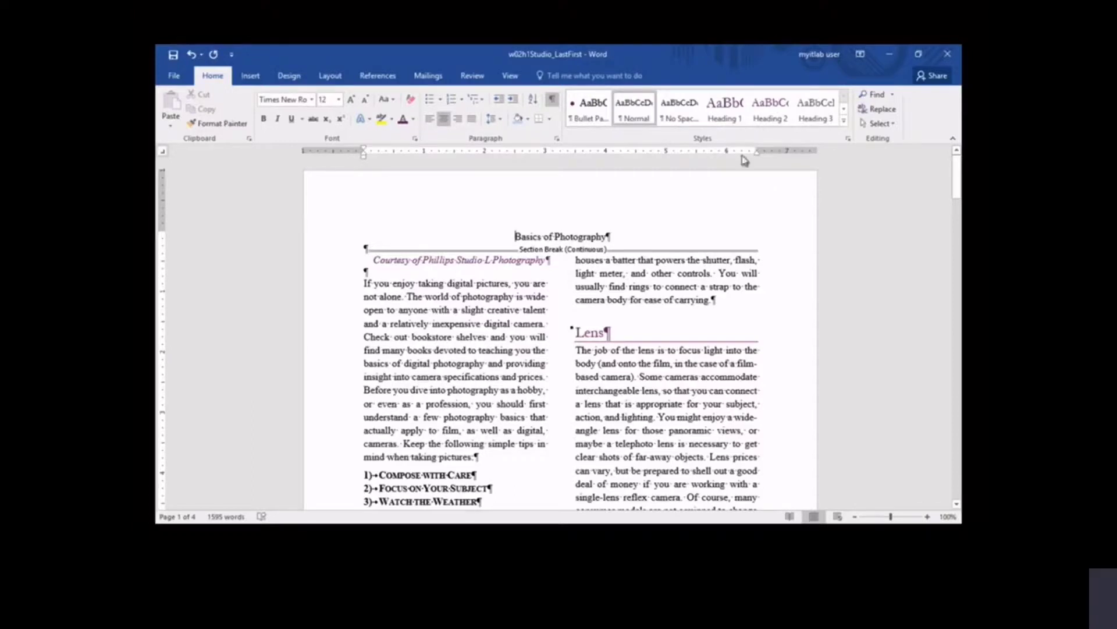
{"action": "left_click", "coordinate": [510, 77]}
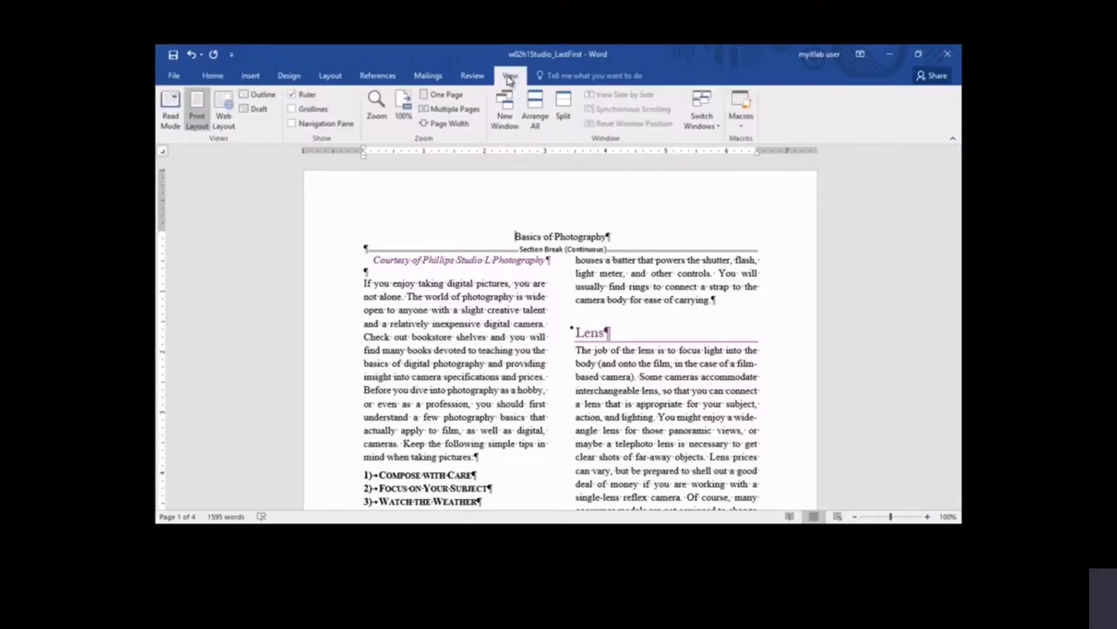
{"action": "left_click", "coordinate": [265, 96]}
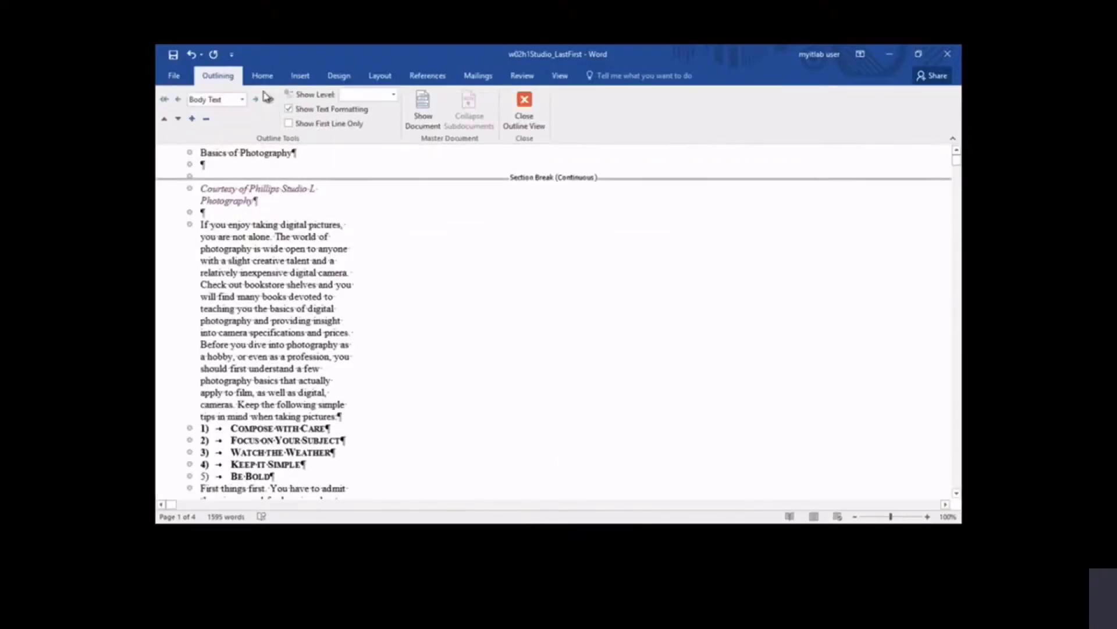
{"action": "scroll", "coordinate": [370, 251], "scroll_direction": "down", "scroll_amount": 8}
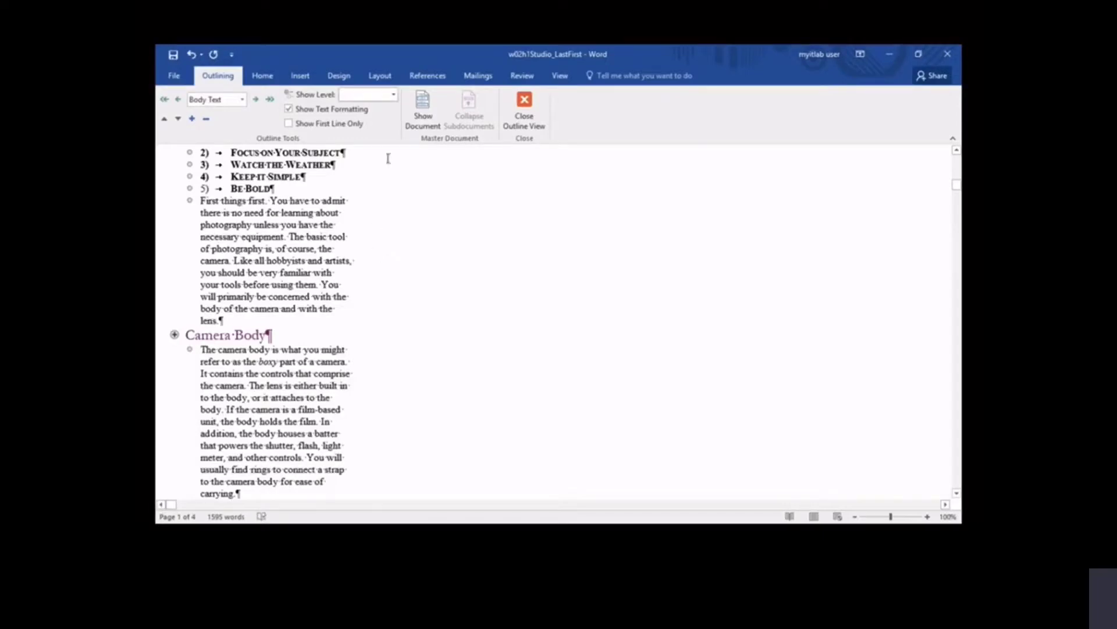
- Show Level 3 and move Camera Shake above Focus and Juxtaposition above Composition
{"action": "left_click", "coordinate": [393, 95]}
{"action": "left_click", "coordinate": [376, 134]}
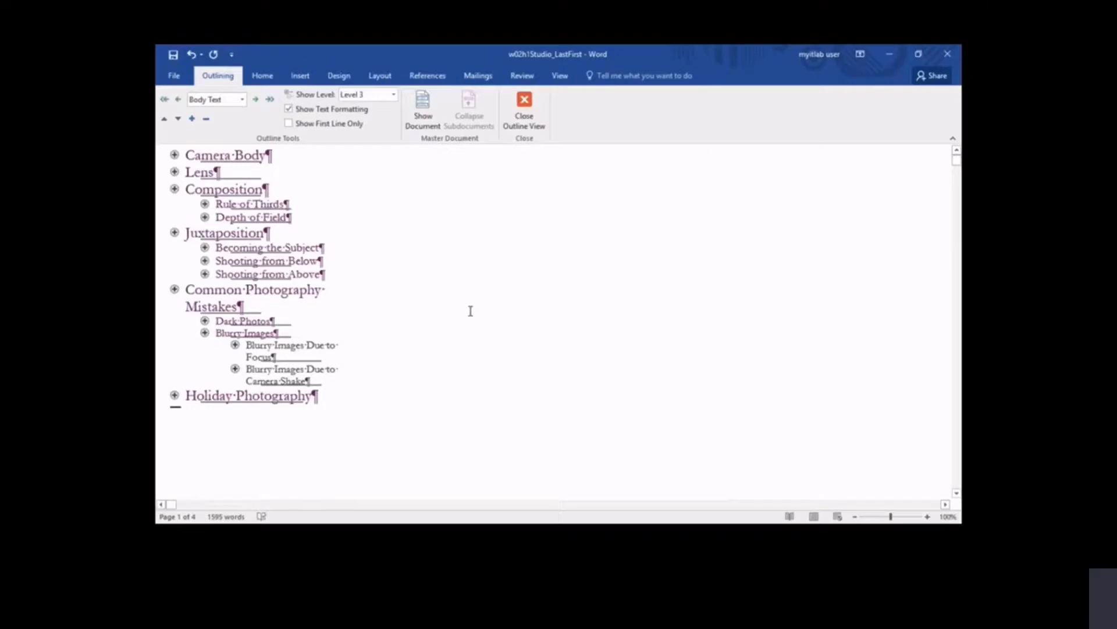
{"action": "left_click_drag", "start_coordinate": [236, 368], "coordinate": [236, 346]}
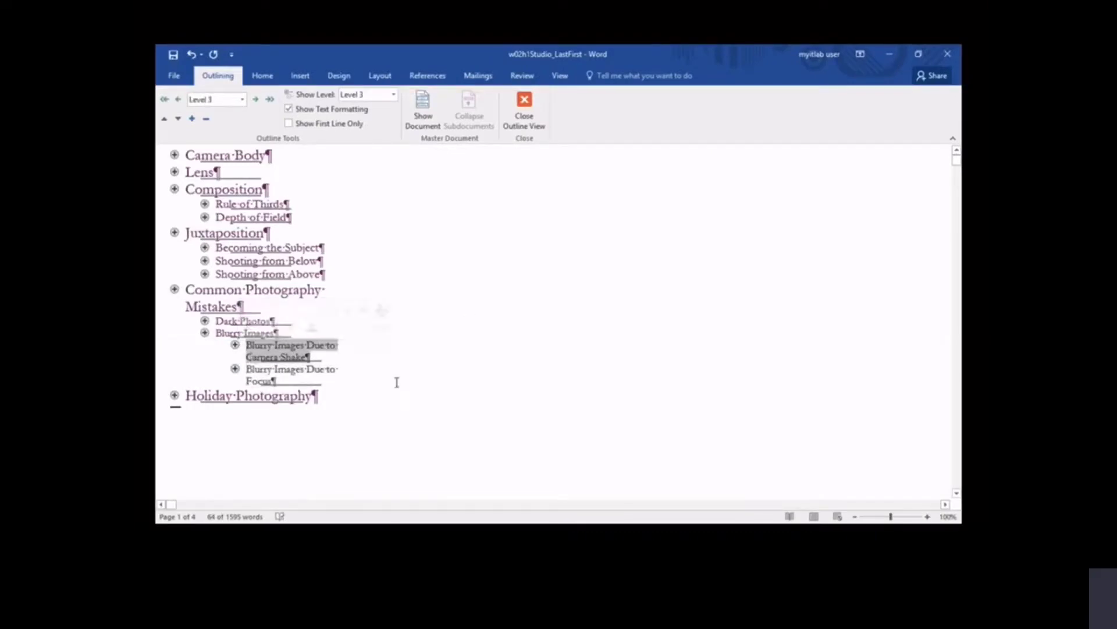
{"action": "left_click_drag", "start_coordinate": [174, 232], "coordinate": [177, 188]}
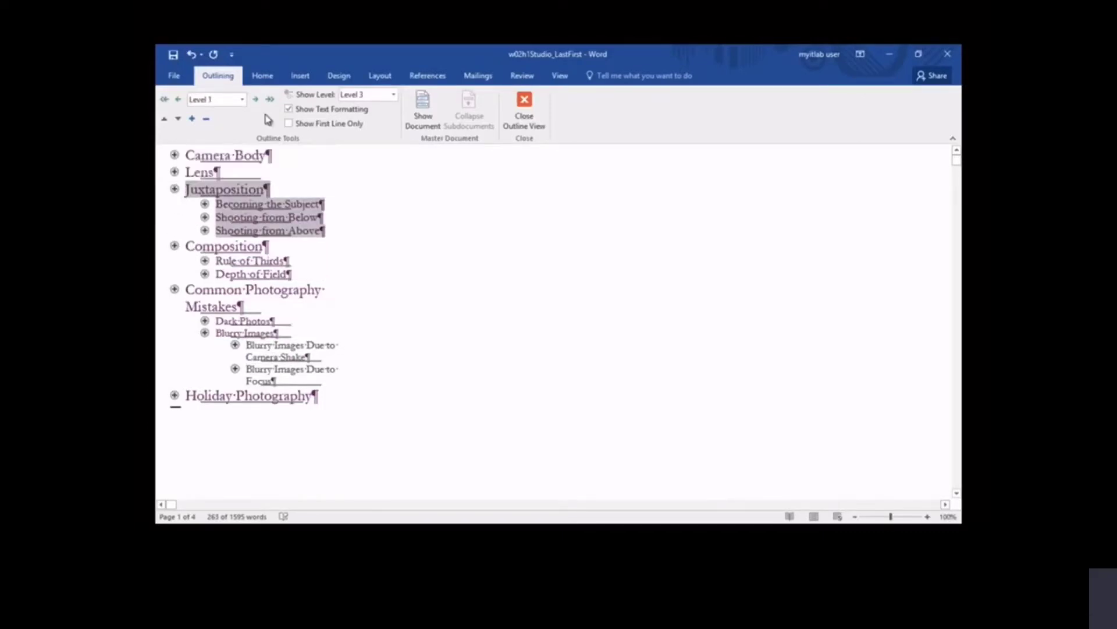
- Limit the outline to Level 1 headings and expand Holiday Photography to reveal its intro and tips
{"action": "left_click", "coordinate": [194, 120]}
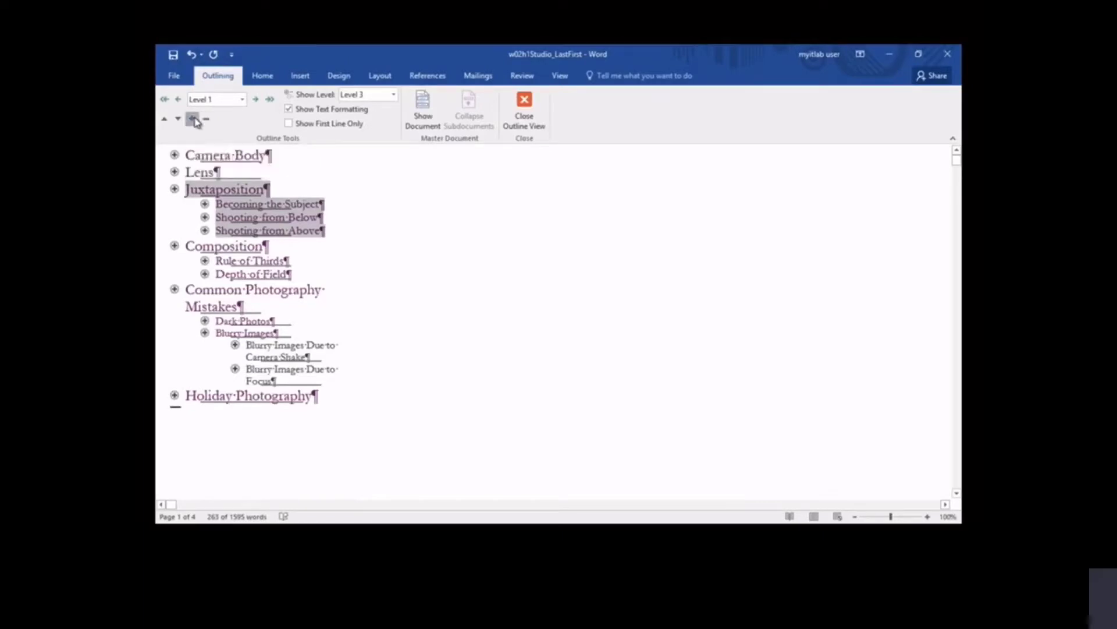
{"action": "left_click", "coordinate": [395, 96]}
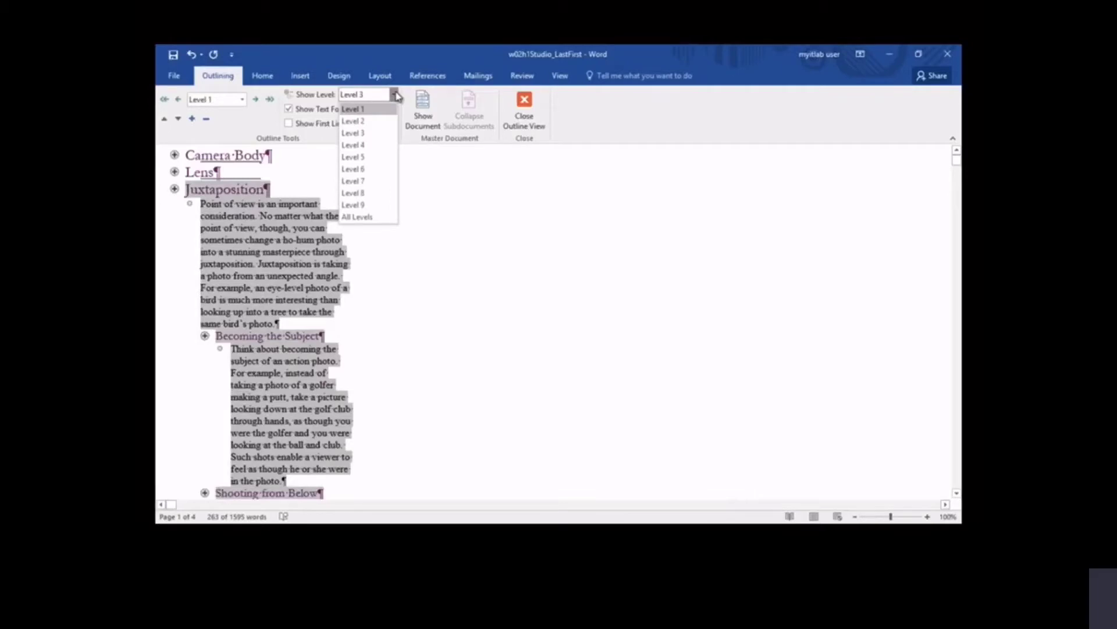
{"action": "left_click", "coordinate": [376, 111]}
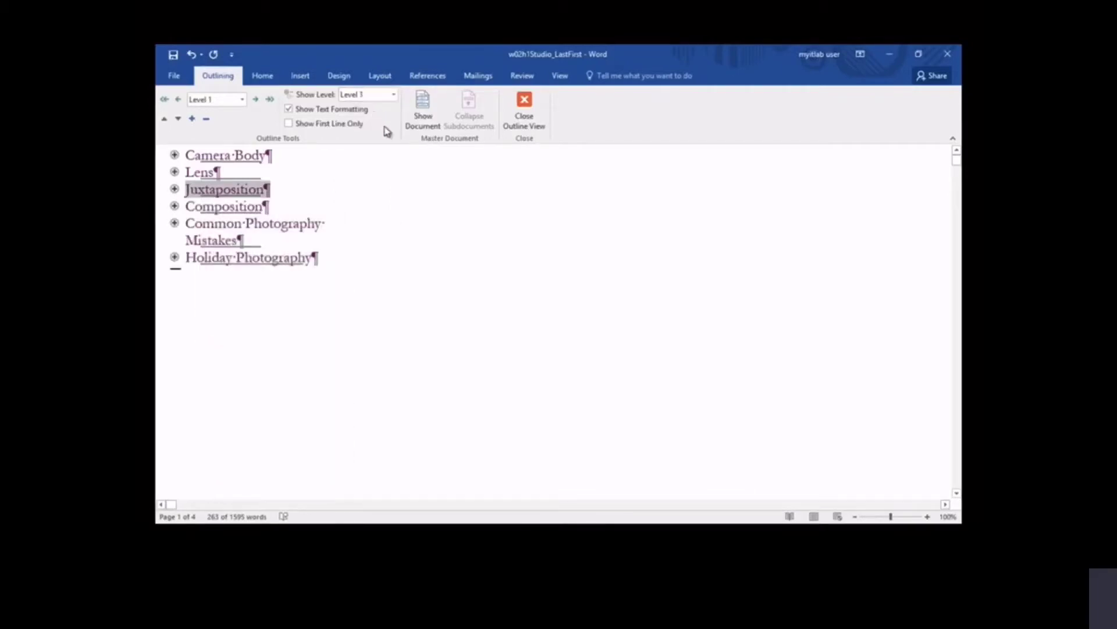
{"action": "left_click", "coordinate": [409, 257]}
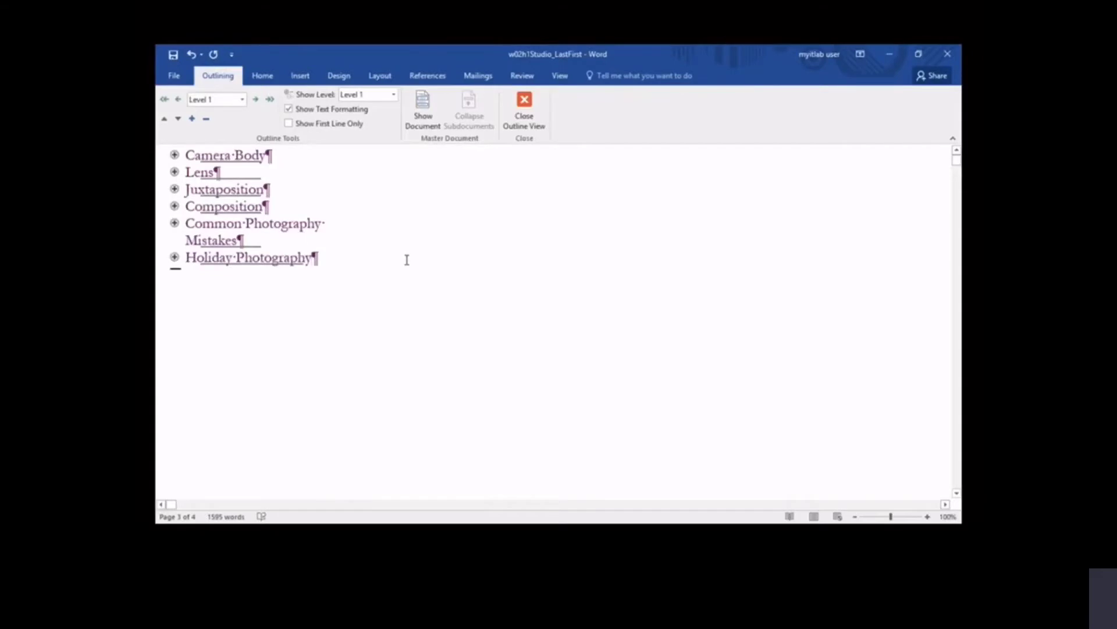
{"action": "left_click", "coordinate": [192, 120]}
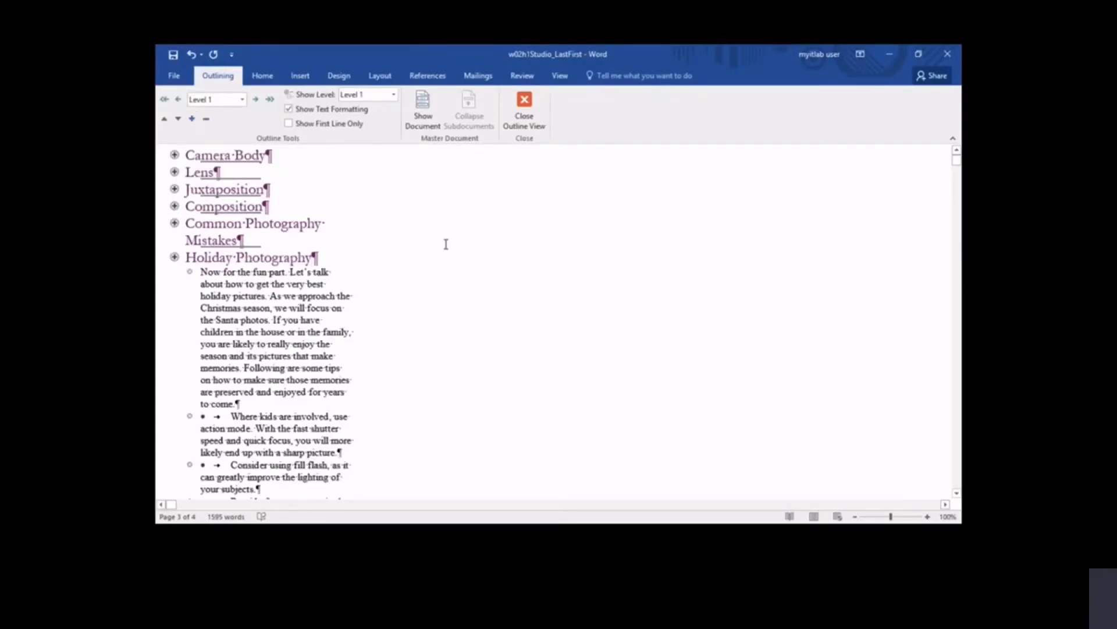